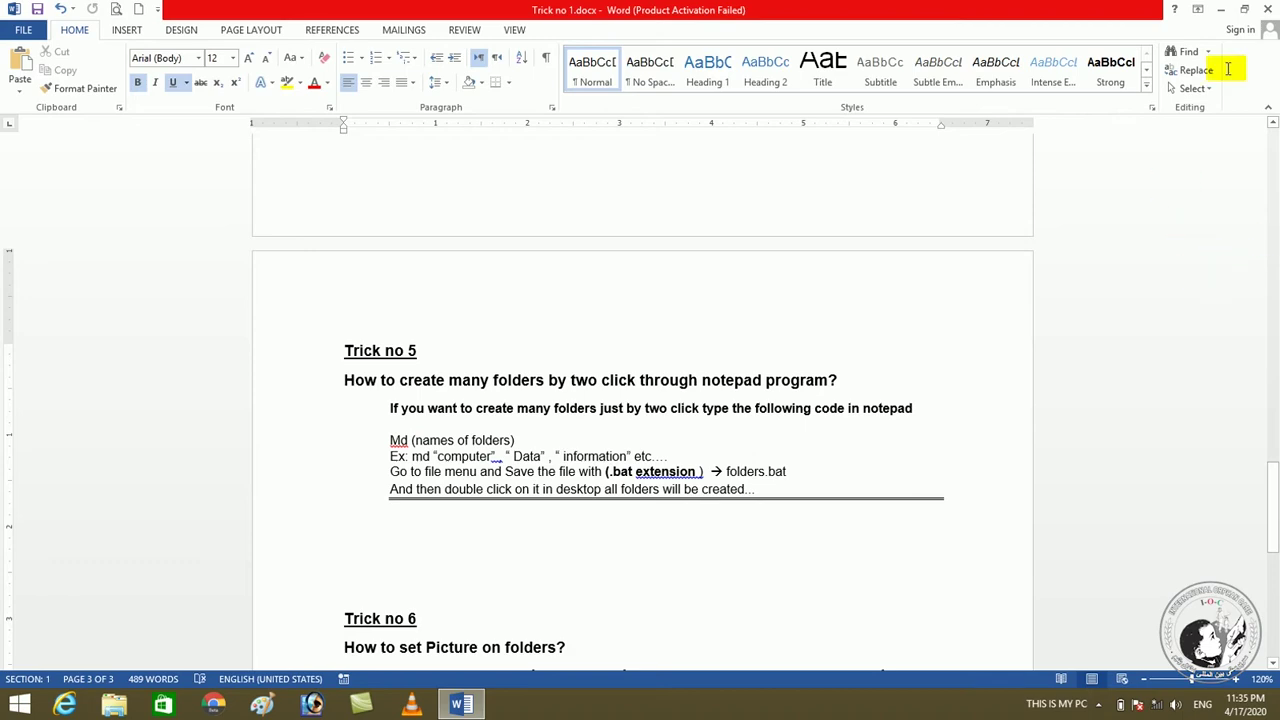
# Show the desktop and create a new folder on it, keeping the default name
pyautogui.click(1221, 9)
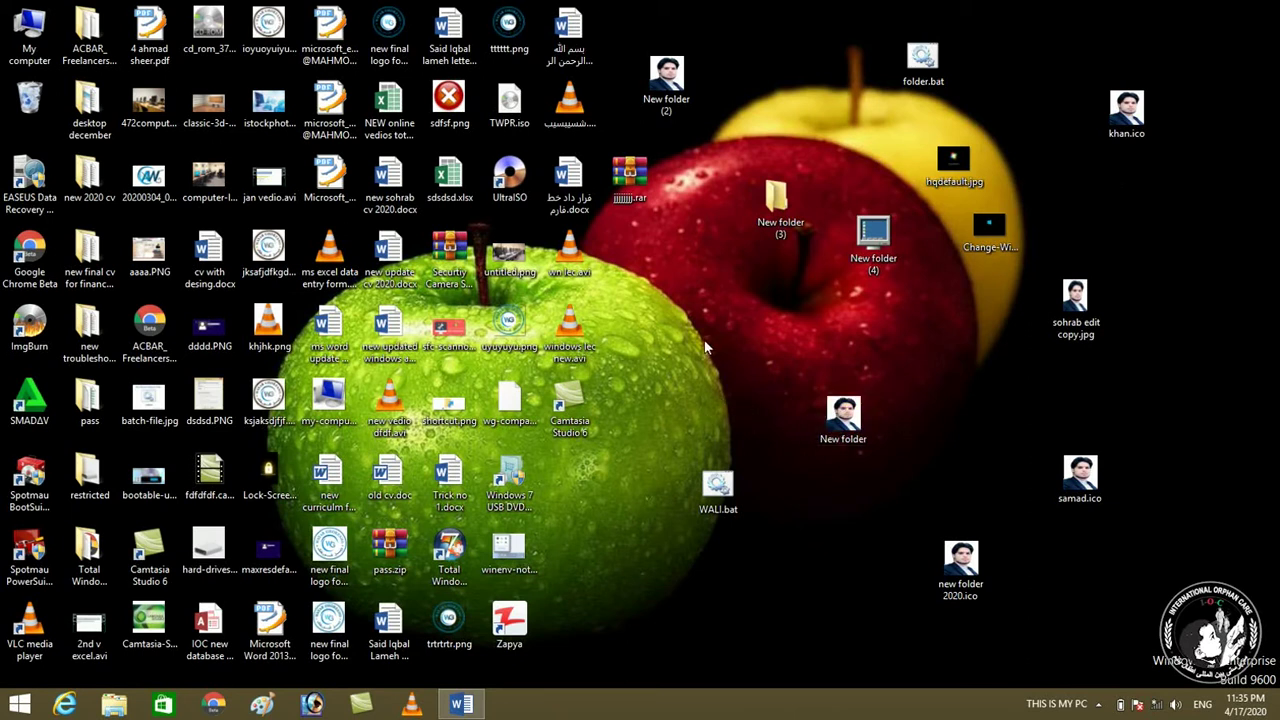
pyautogui.rightClick(701, 282)
pyautogui.moveTo(750, 486)
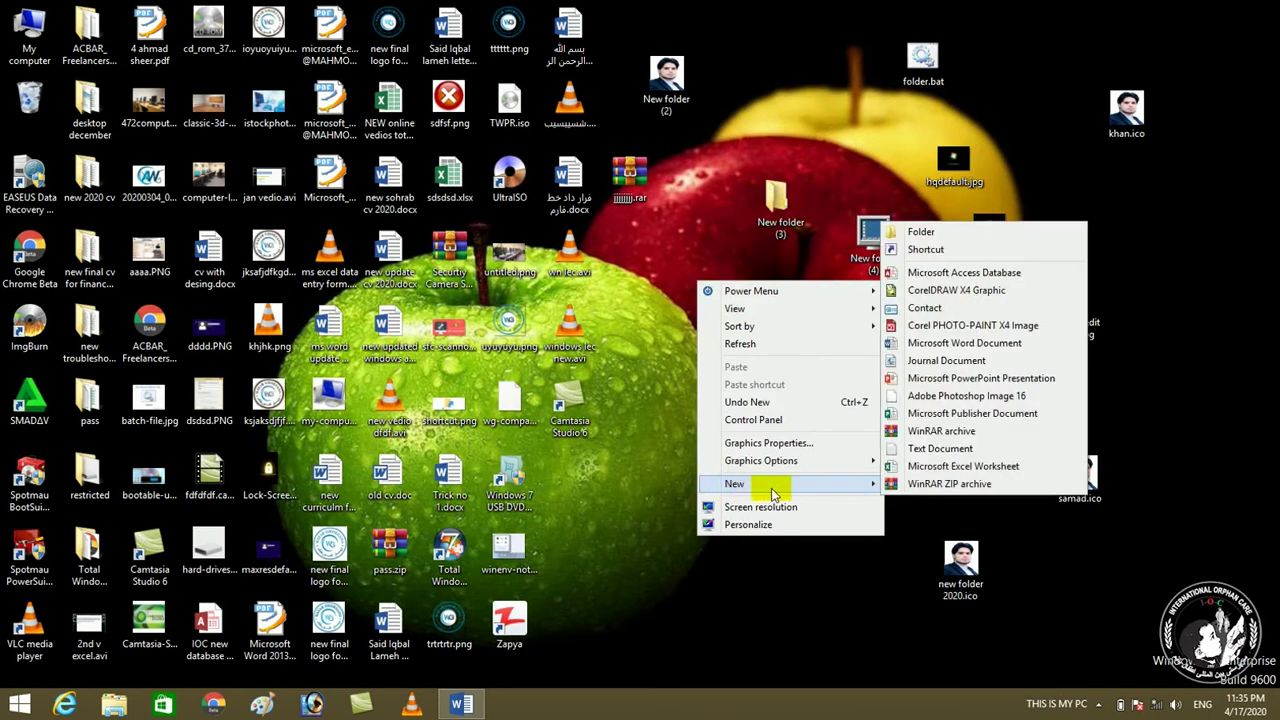
pyautogui.rightClick(667, 301)
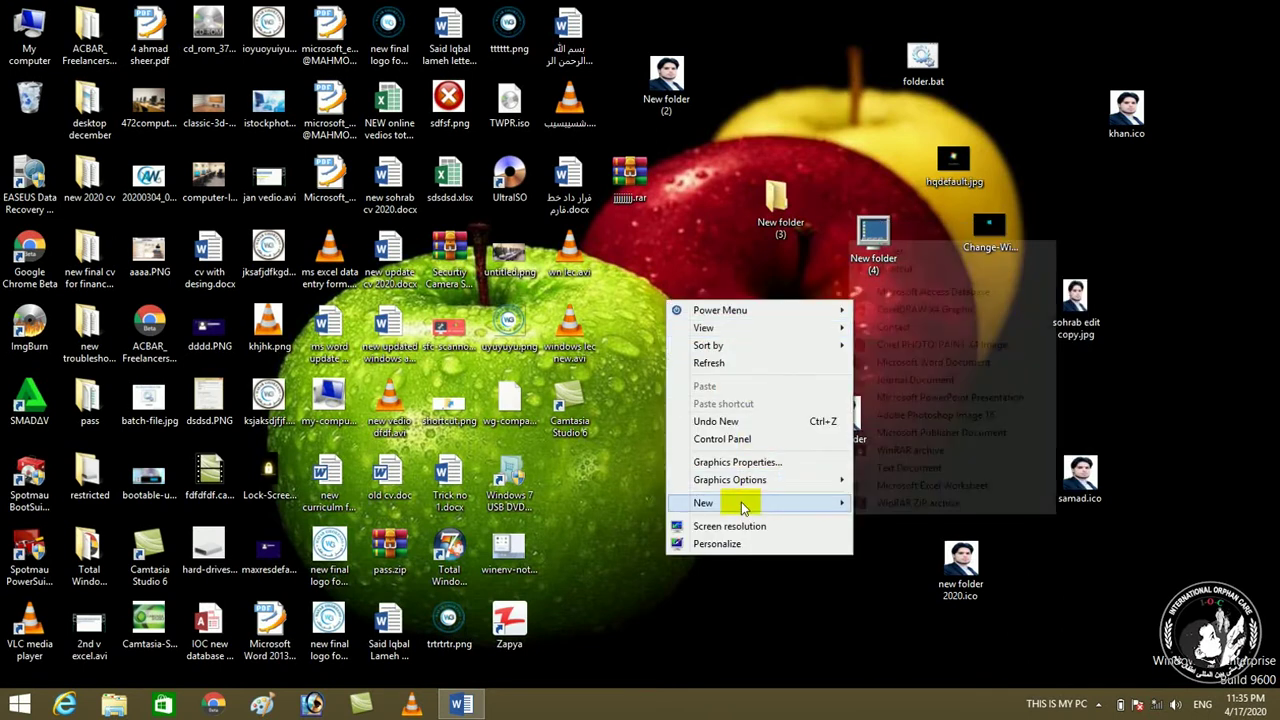
pyautogui.click(865, 250)
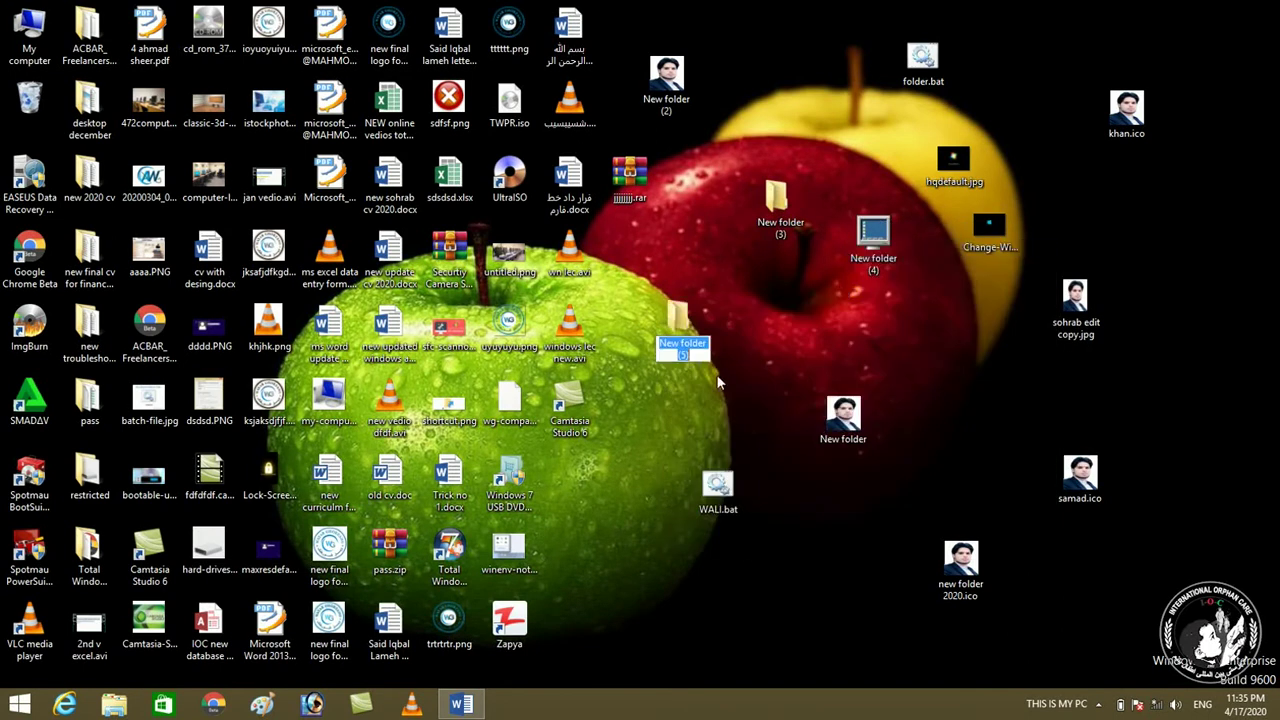
pyautogui.press('Return')
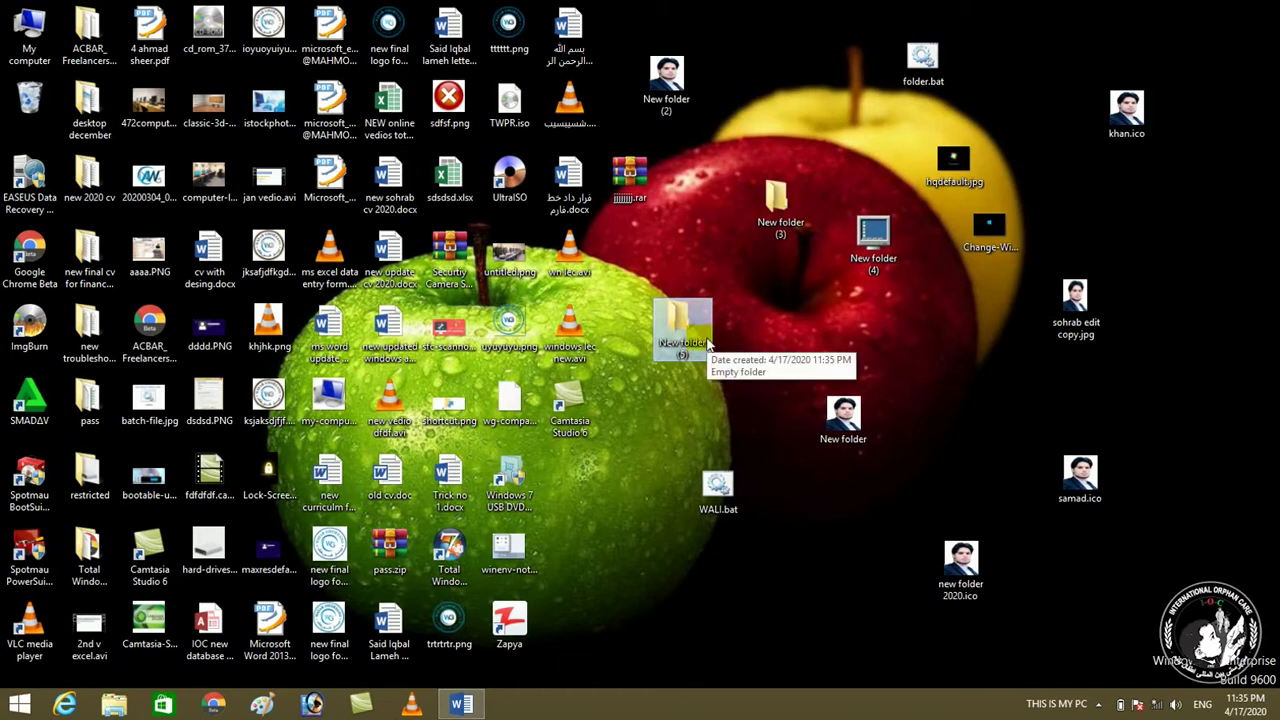
pyautogui.rightClick(787, 331)
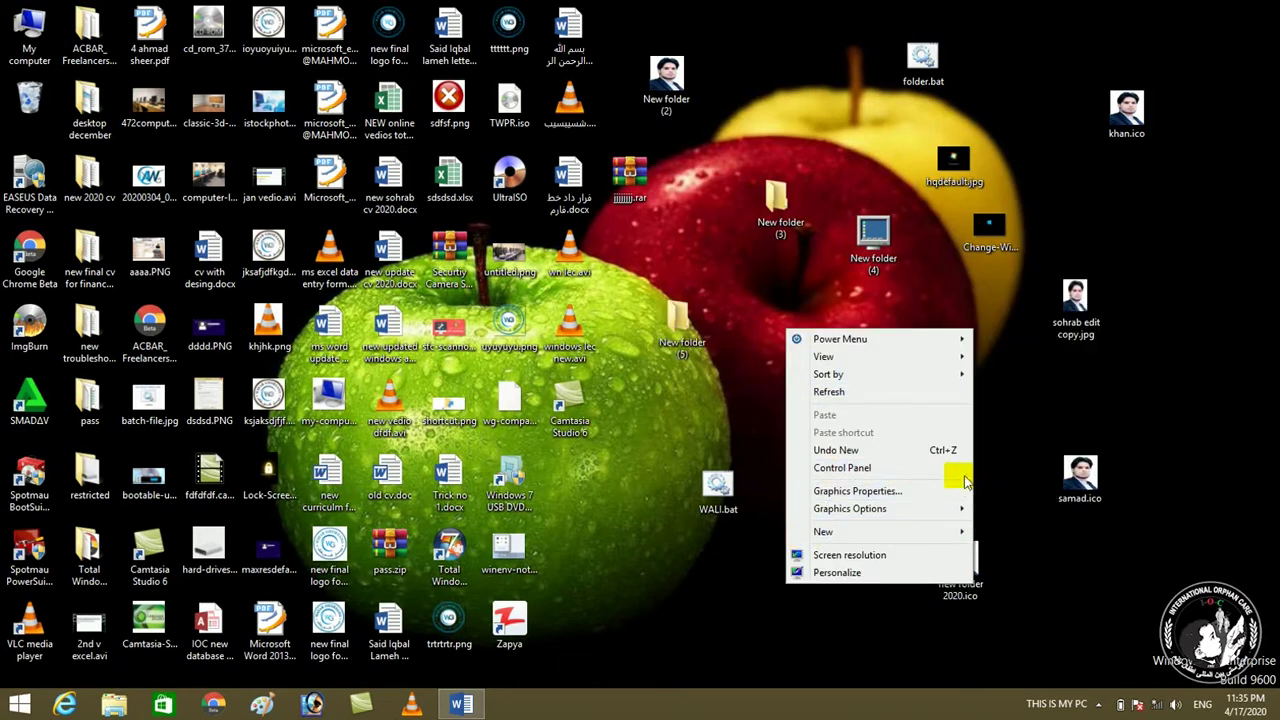
pyautogui.click(679, 412)
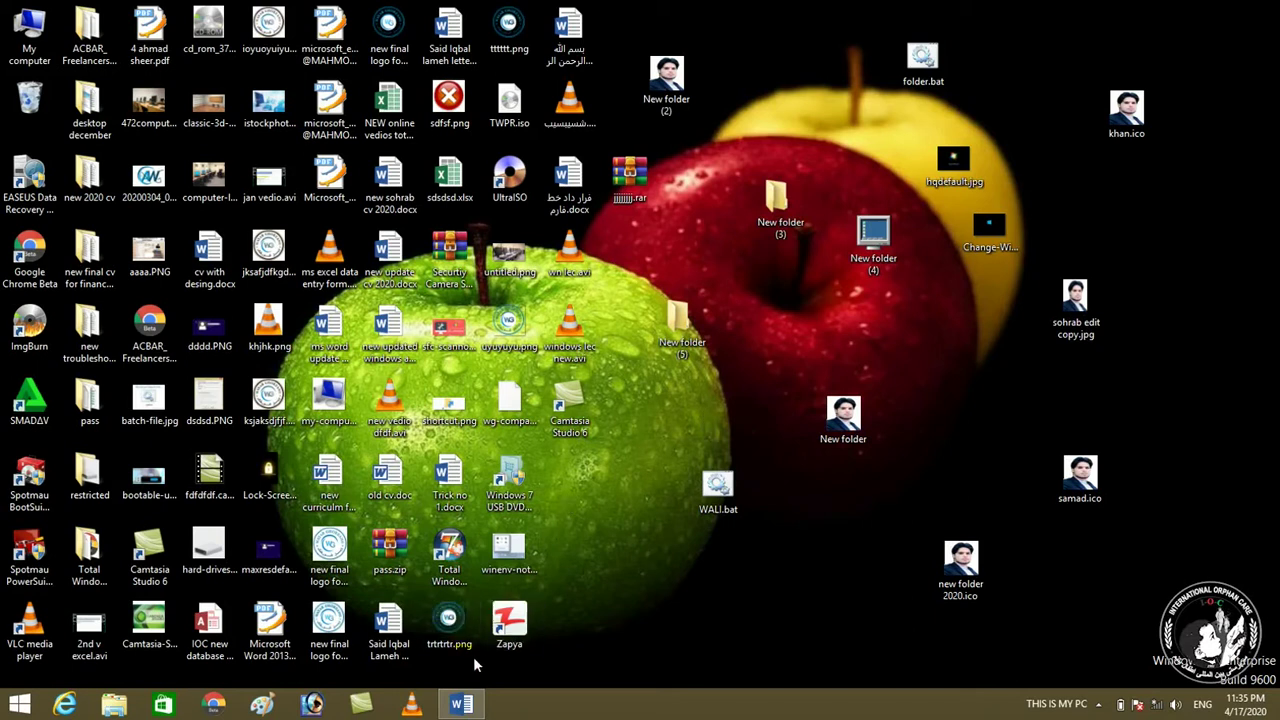
# Search the computer for notepad and open the Notepad program
pyautogui.click(20, 704)
pyautogui.click(1224, 66)
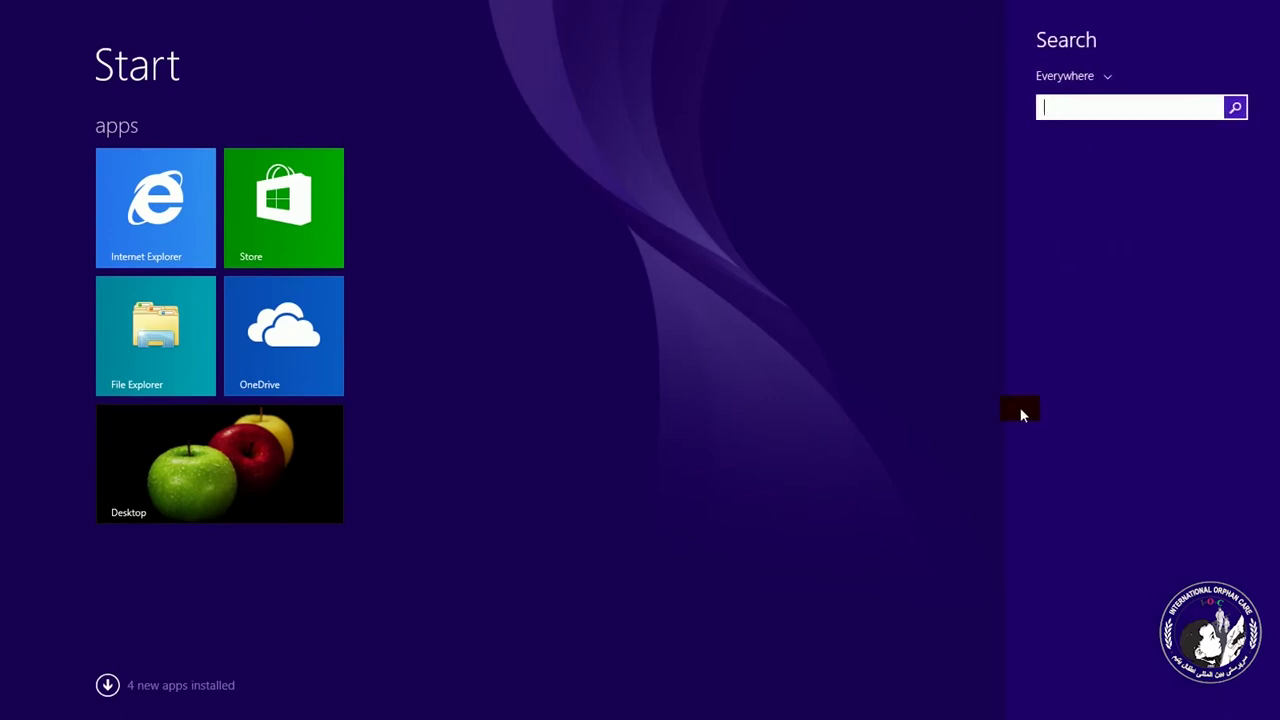
pyautogui.write('notepad')
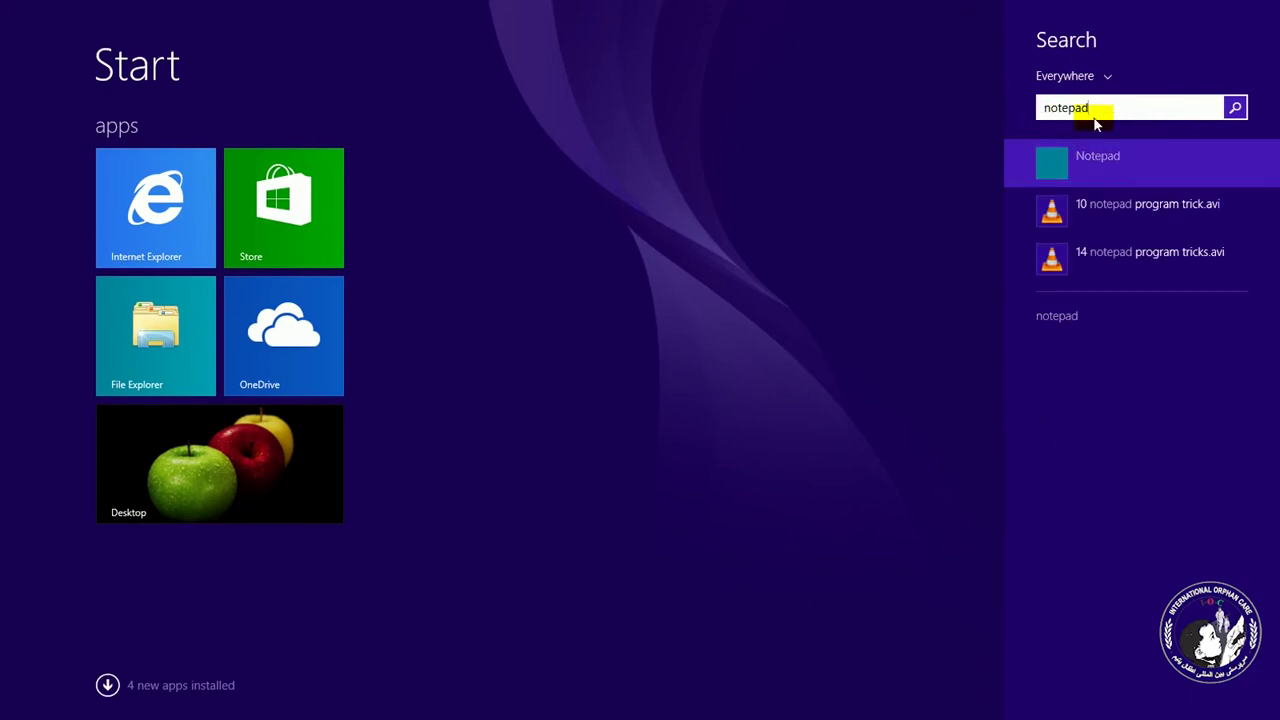
pyautogui.click(1093, 168)
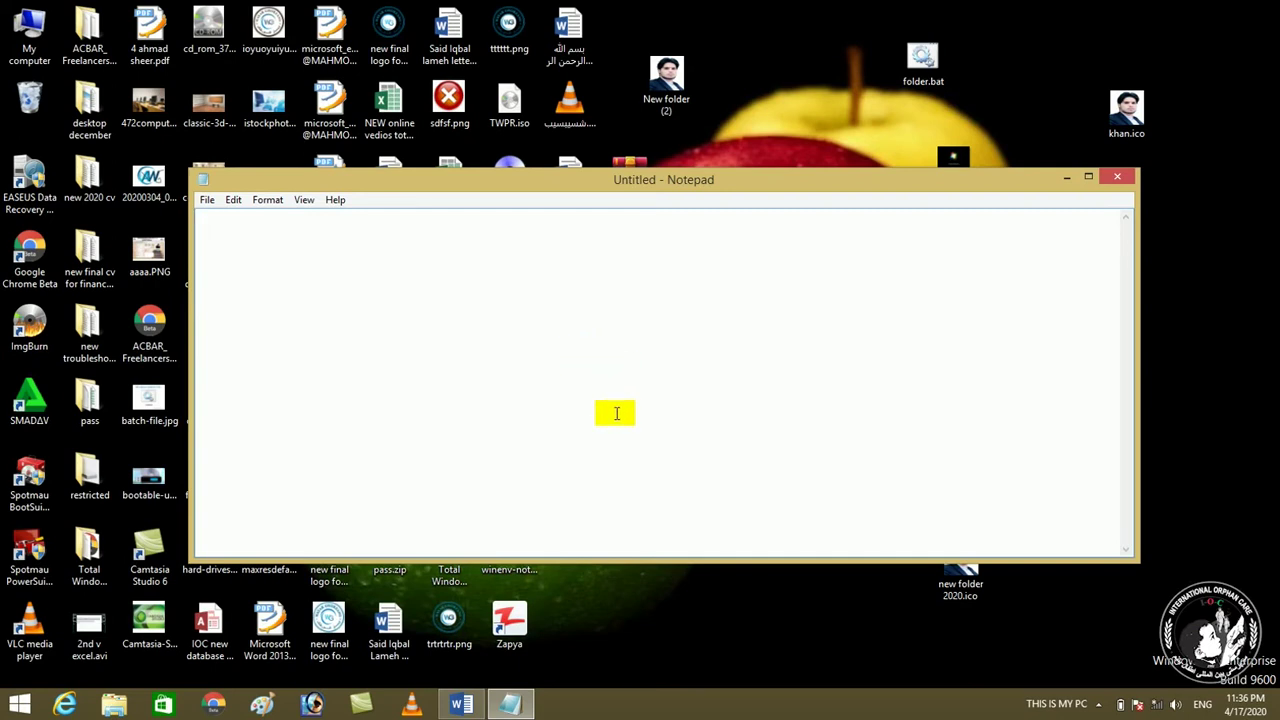
# Write the folder-creation command "md MOS DIT CIT MBA BBA BCS" in the blank document
pyautogui.write('md')
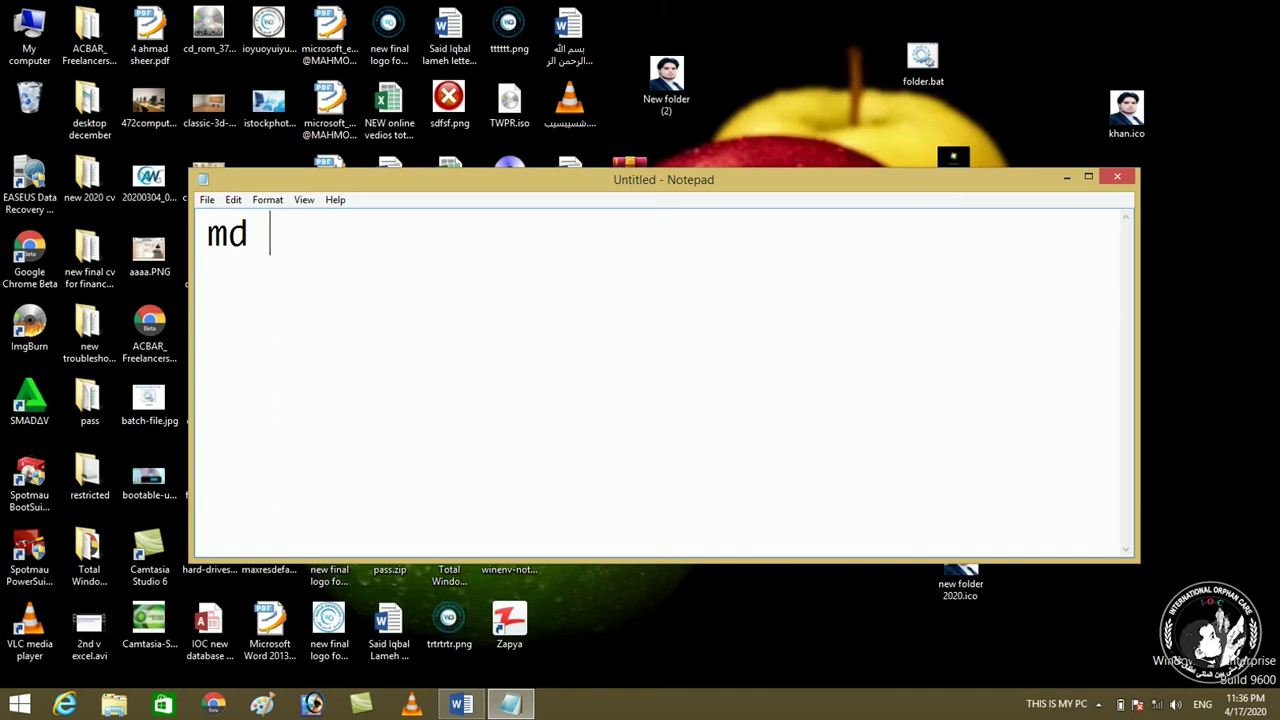
pyautogui.press('BackSpace')
pyautogui.write('MOS DIT')
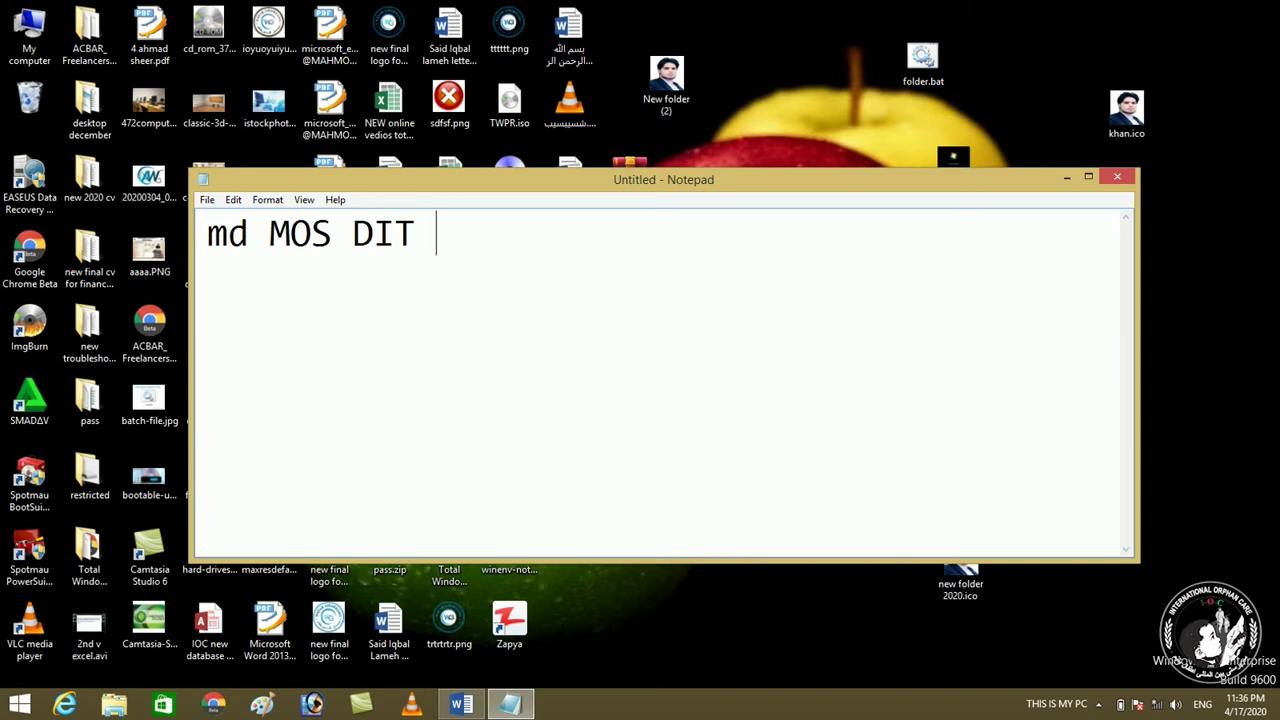
pyautogui.press('BackSpace')
pyautogui.write('CIT MBA BBA ')
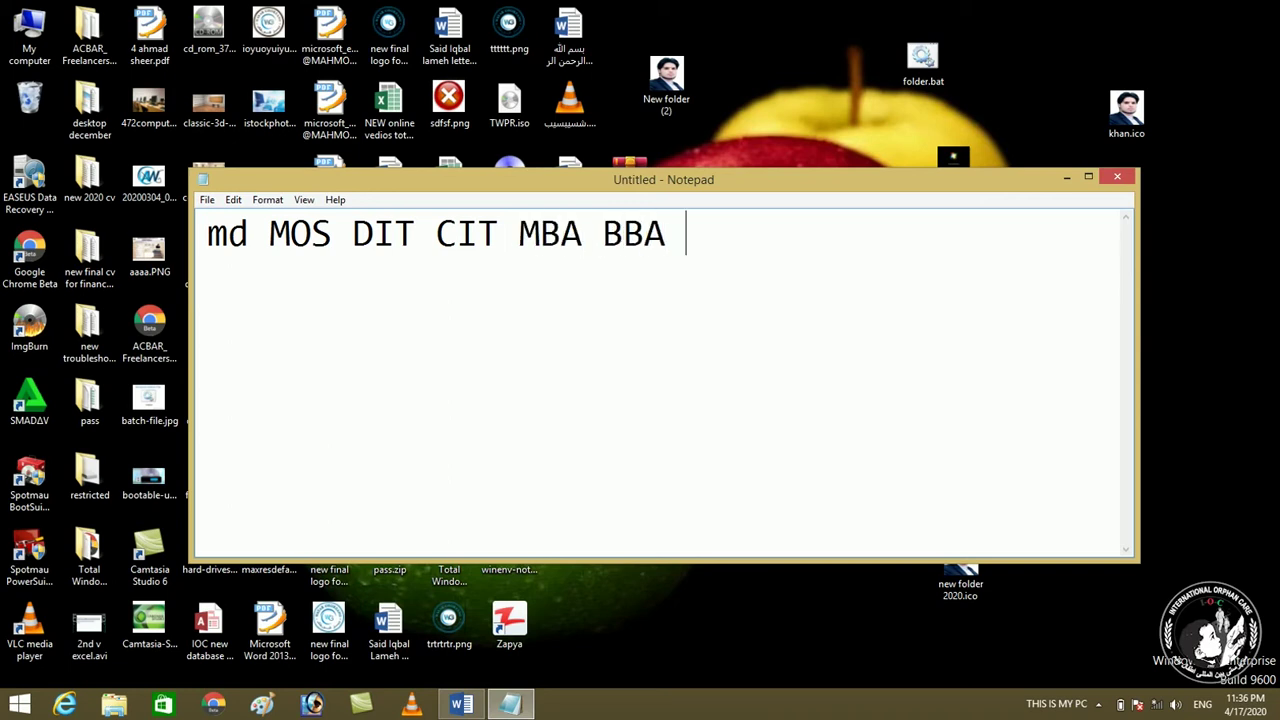
pyautogui.write('BCS')
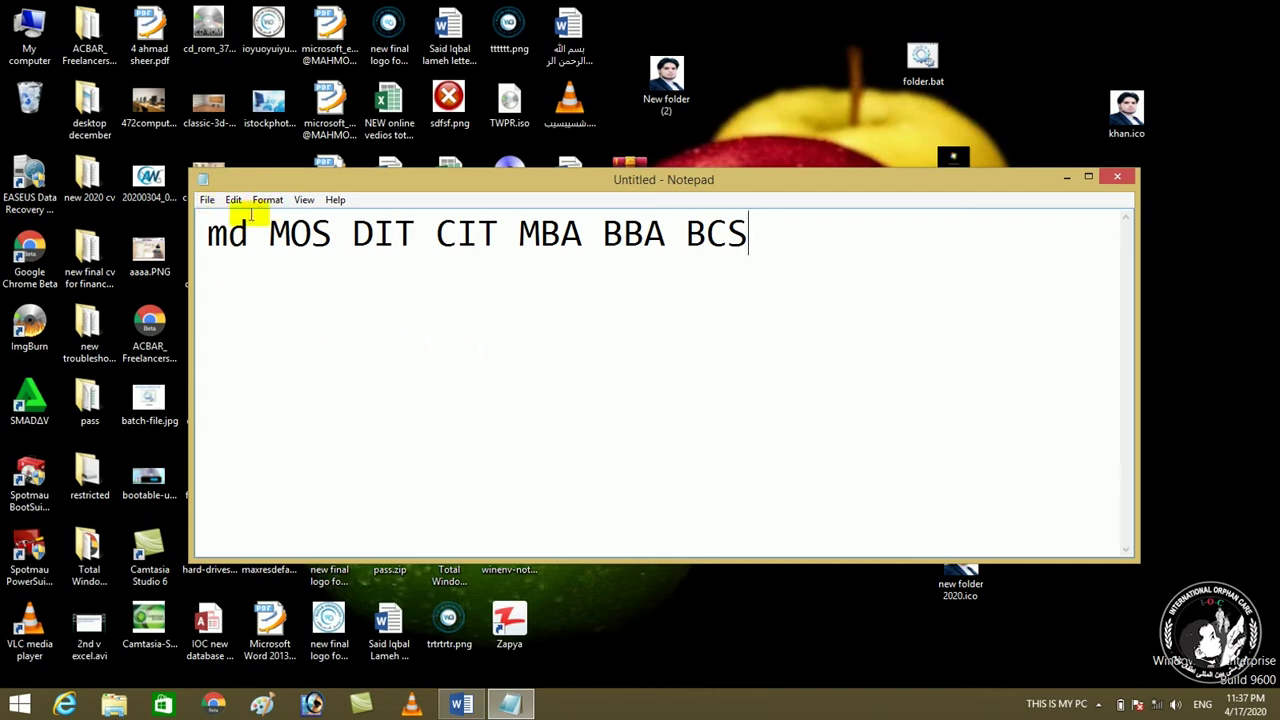
# Start saving the command as a new file, with the Desktop as its location
pyautogui.click(207, 203)
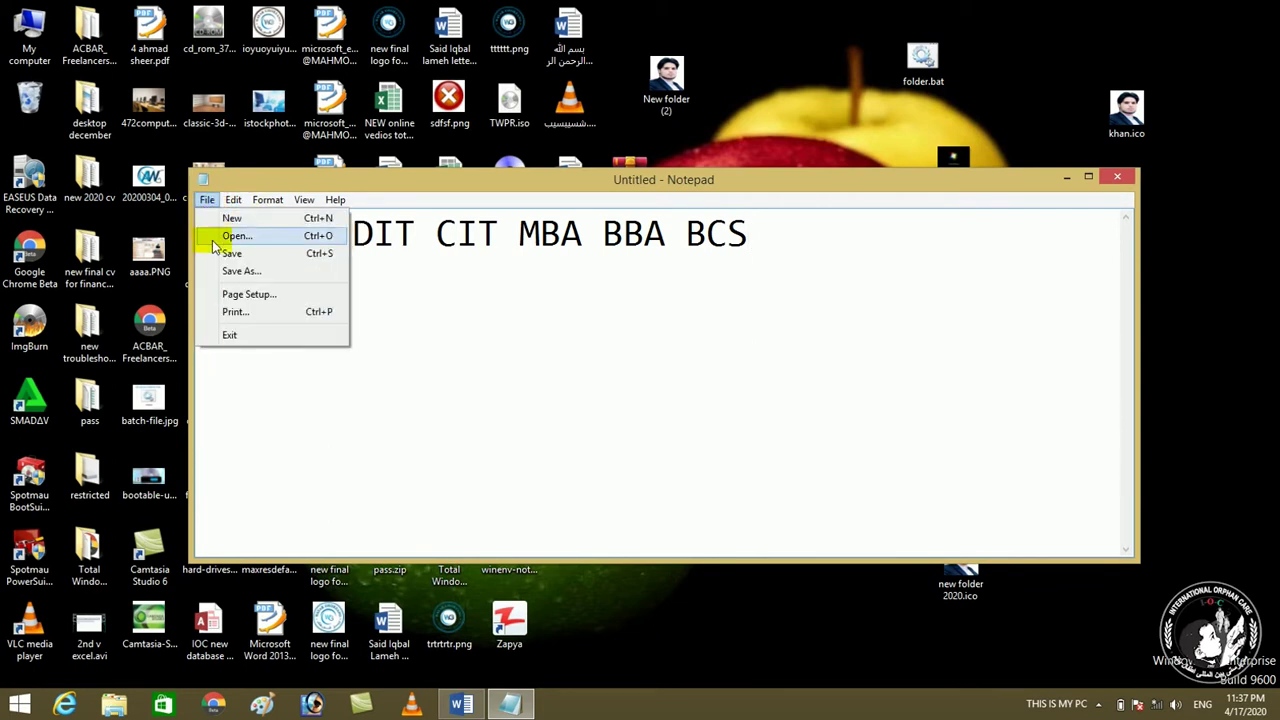
pyautogui.click(237, 274)
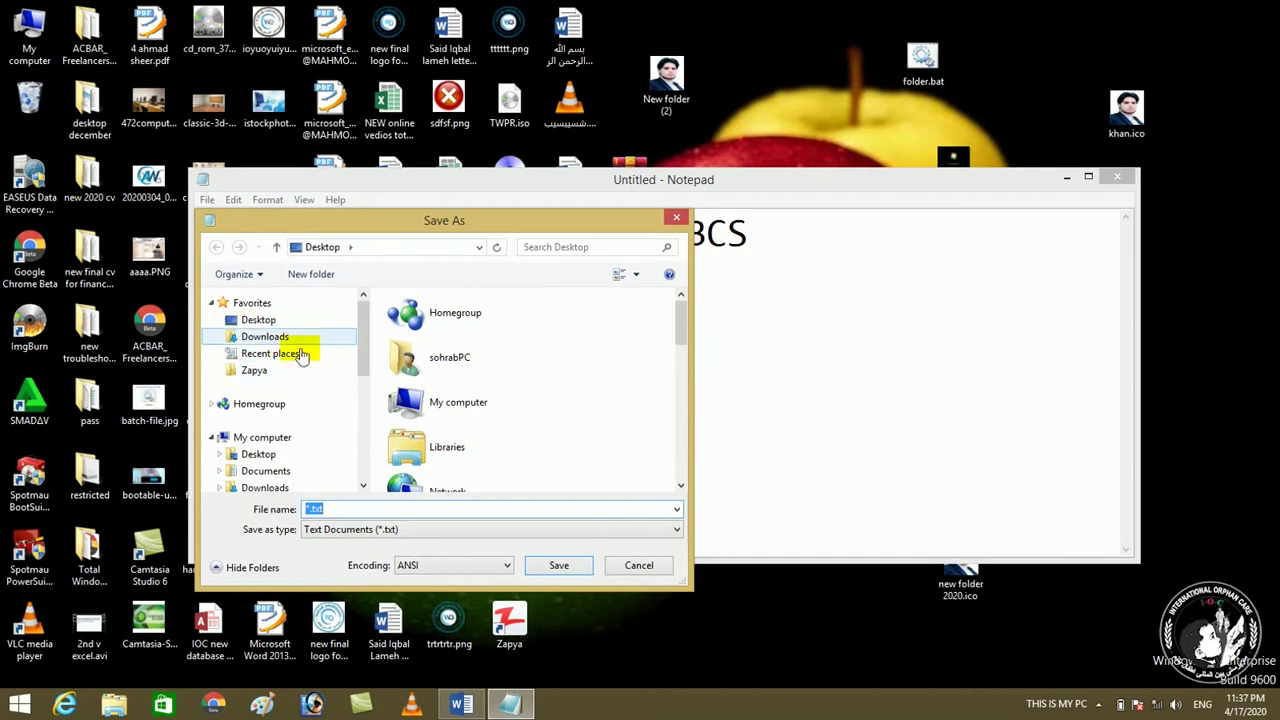
pyautogui.moveTo(362, 347); pyautogui.dragTo(362, 305)
pyautogui.click(243, 326)
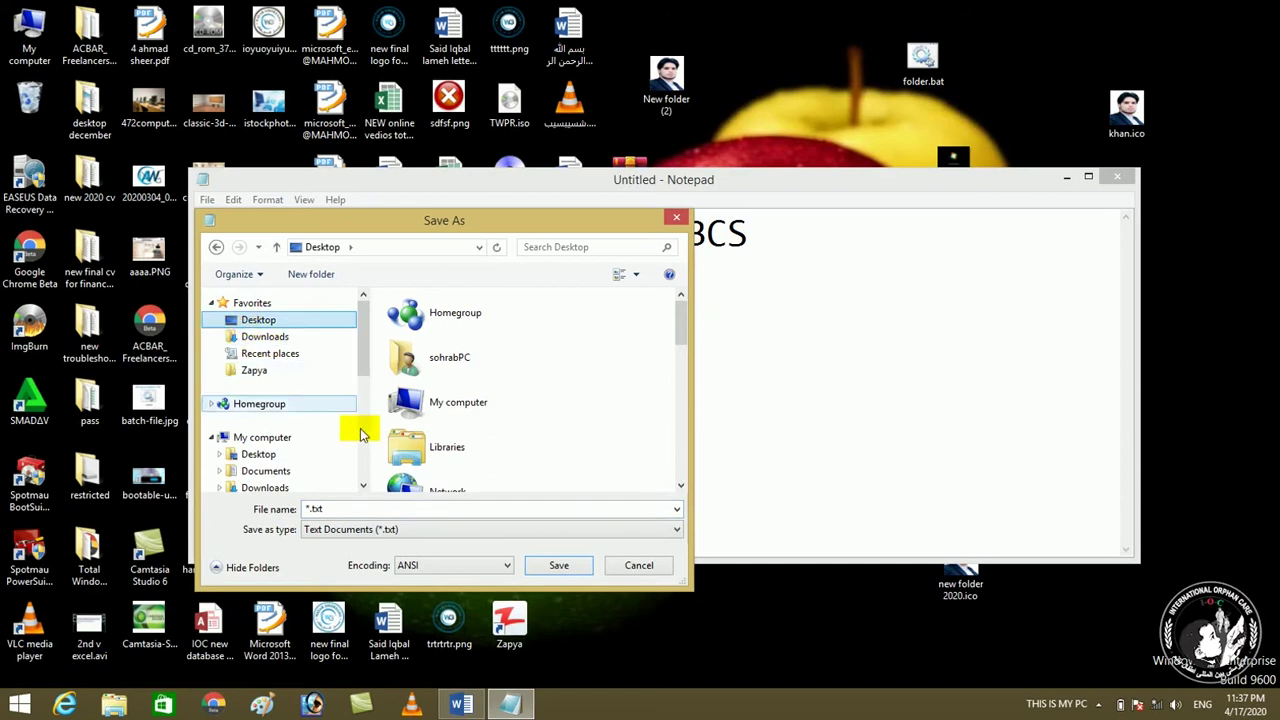
# Clear the suggested file name and magnify the screen to 200%
pyautogui.moveTo(337, 509); pyautogui.dragTo(306, 508)
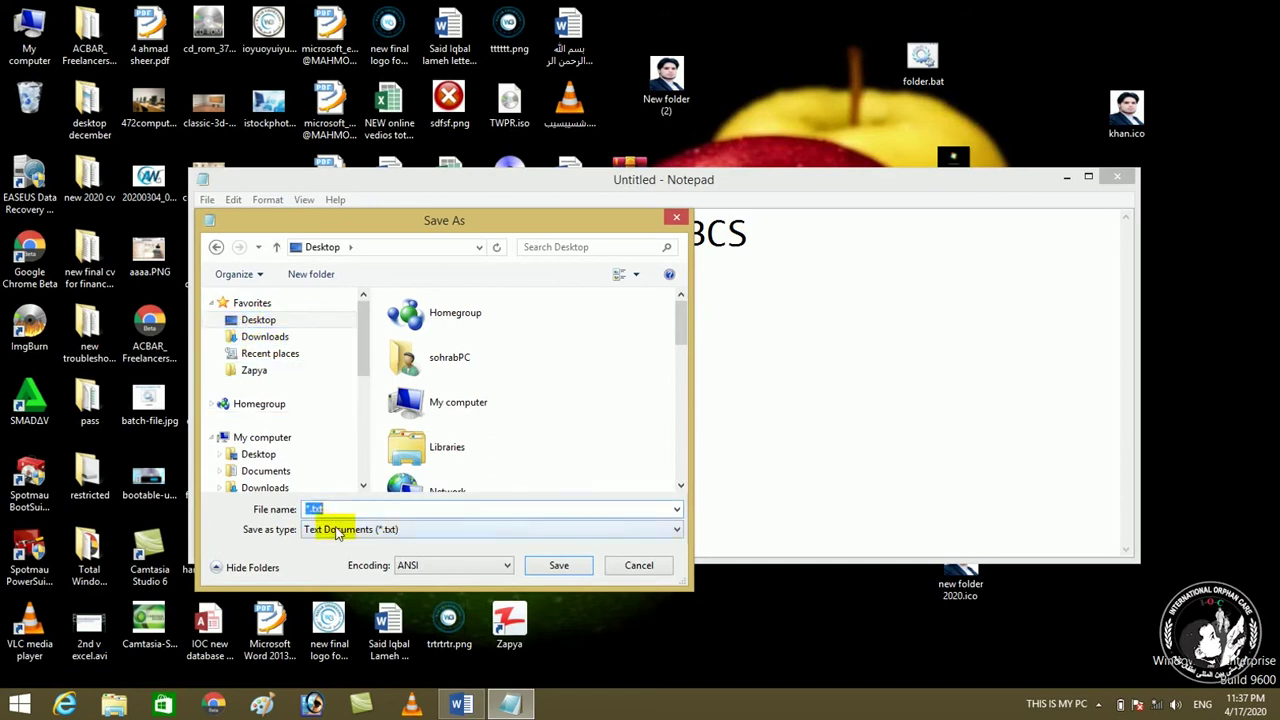
pyautogui.write('--')
pyautogui.press('super+plus')
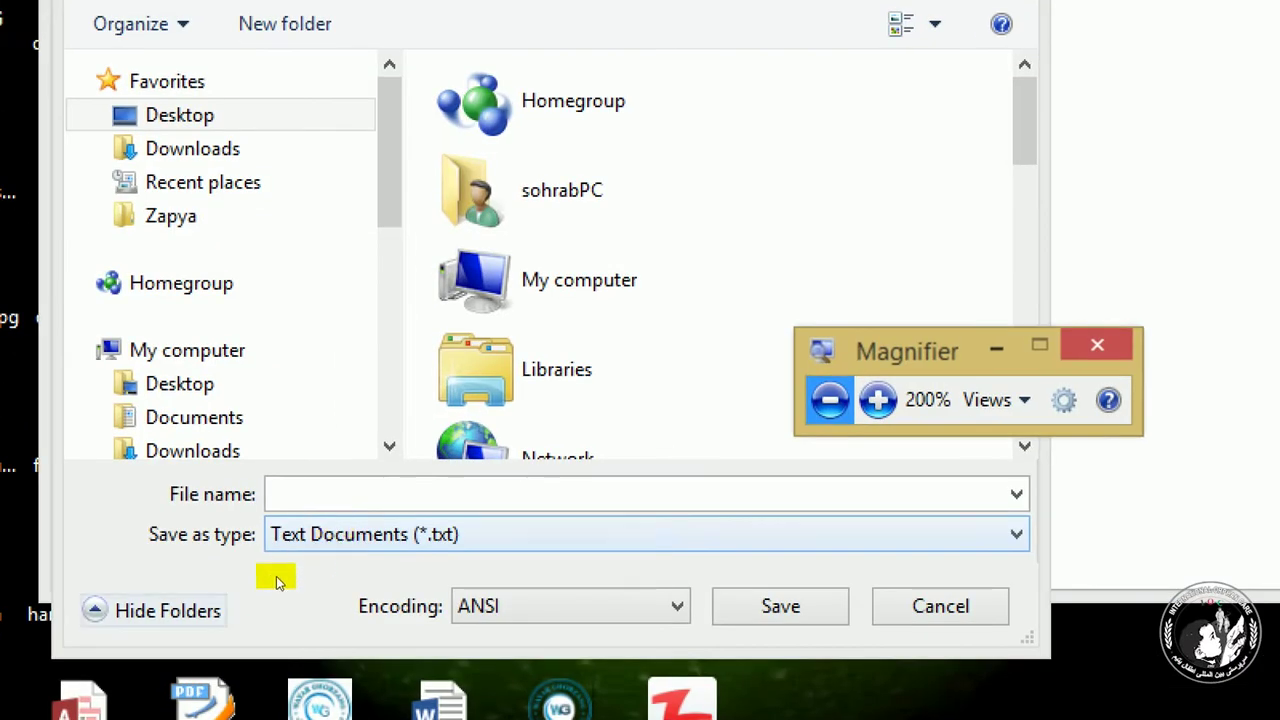
pyautogui.click(314, 506)
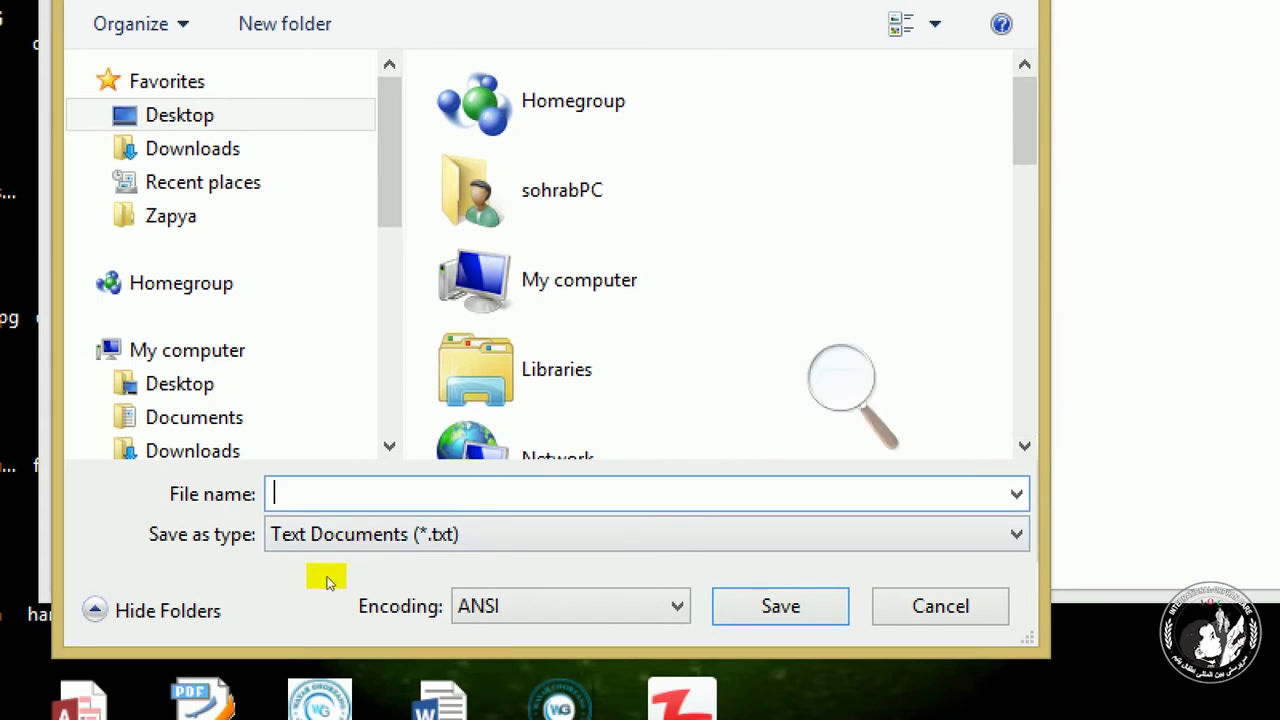
# Name the file akbar.bat, highlight its .bat extension, and save it
pyautogui.write('akbar')
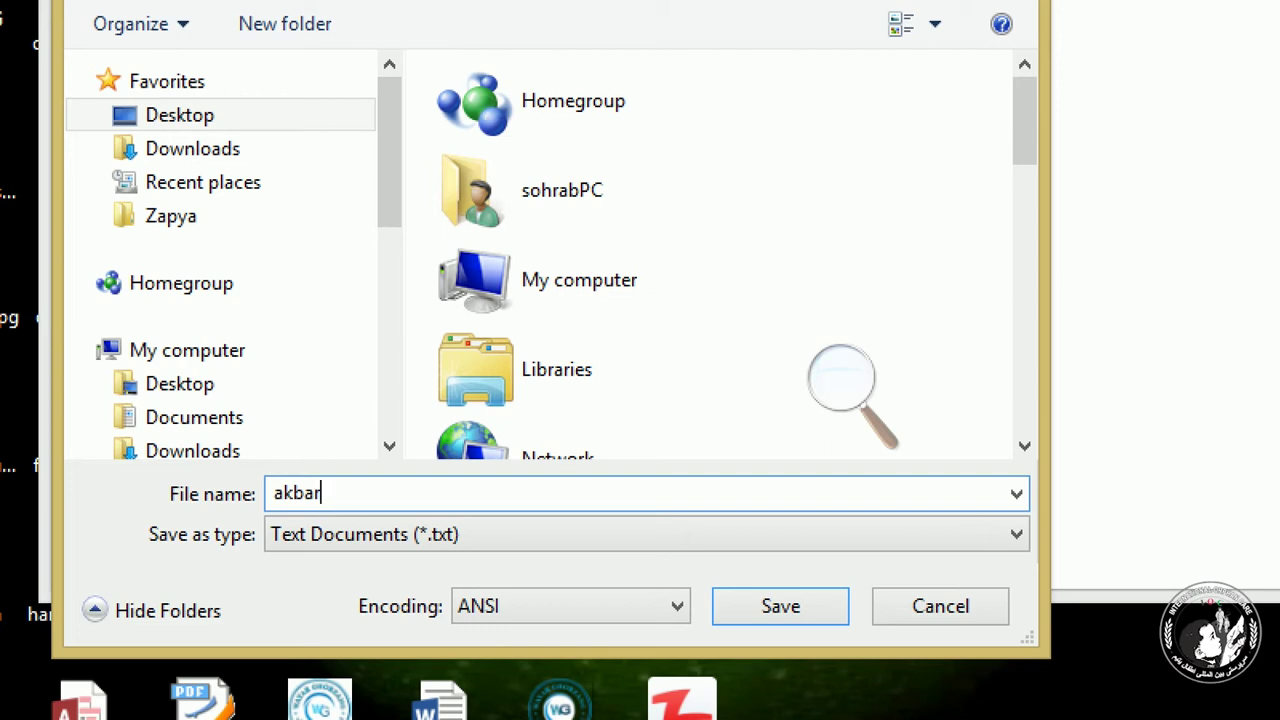
pyautogui.write('.')
pyautogui.press('BackSpace')
pyautogui.write('.bat')
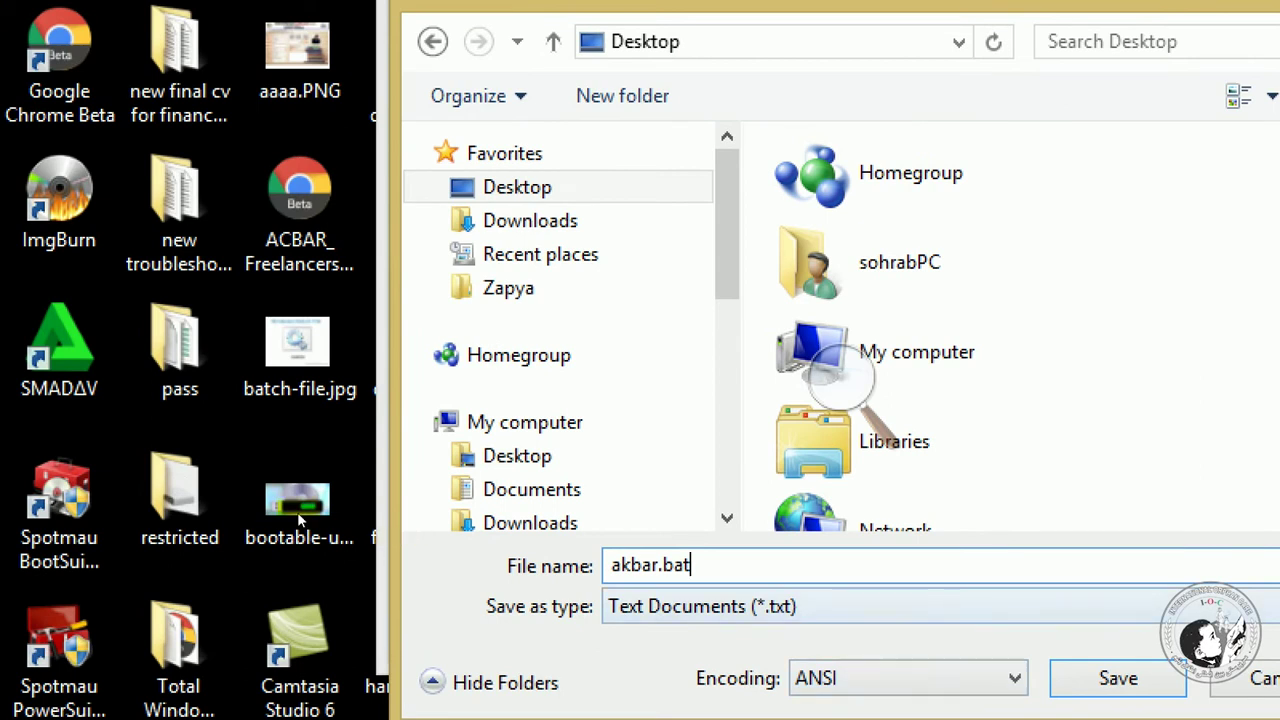
pyautogui.press('Left')
pyautogui.press('Left')
pyautogui.press('Left')
pyautogui.press('Left')
pyautogui.hotkey('shift', 'Right')
pyautogui.hotkey('shift', 'Right')
pyautogui.hotkey('shift', 'Right')
pyautogui.hotkey('shift', 'Right')
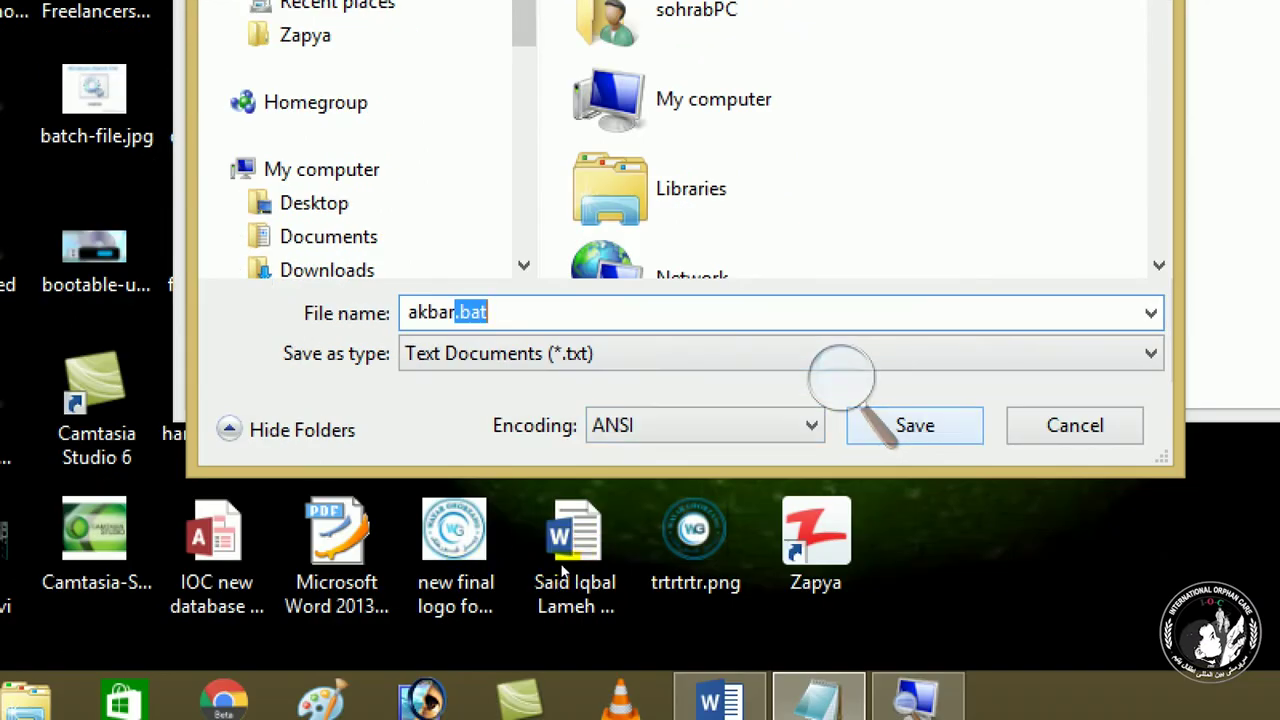
pyautogui.press('Return')
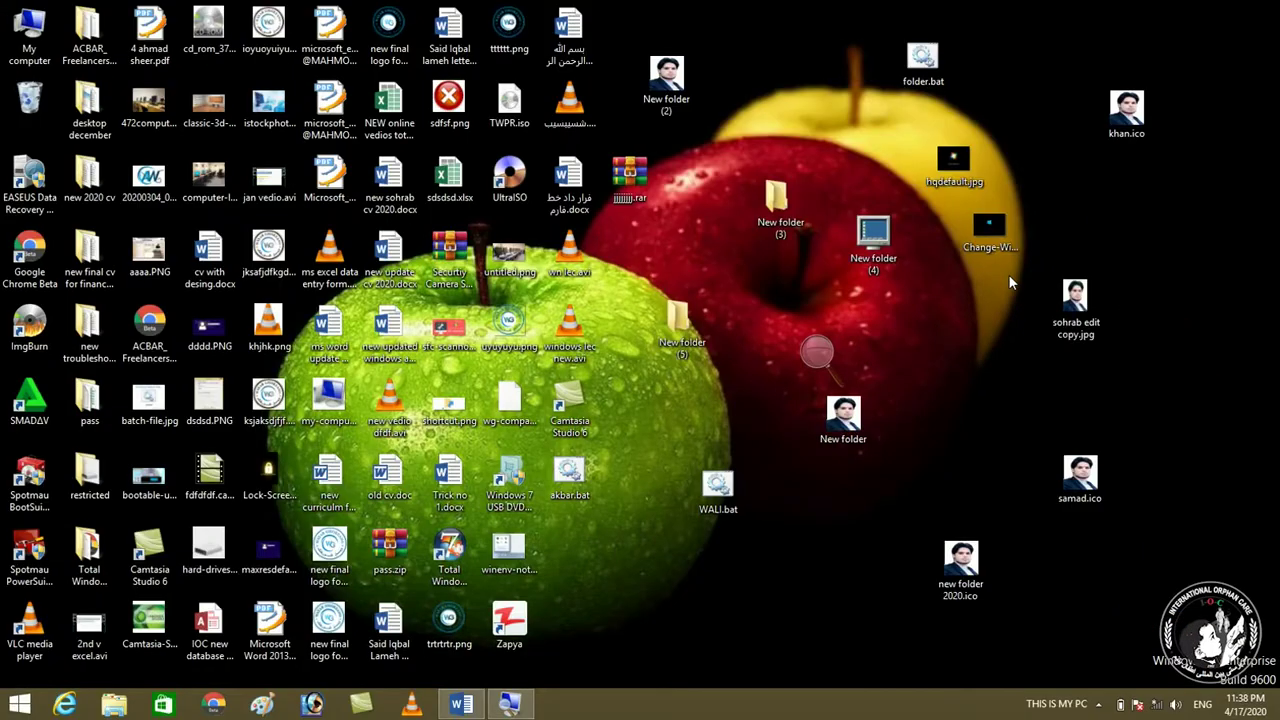
# Move akbar.bat to the free desktop spot between WALI.bat and new folder 2020.ico, and run it
pyautogui.moveTo(567, 488); pyautogui.dragTo(848, 565)
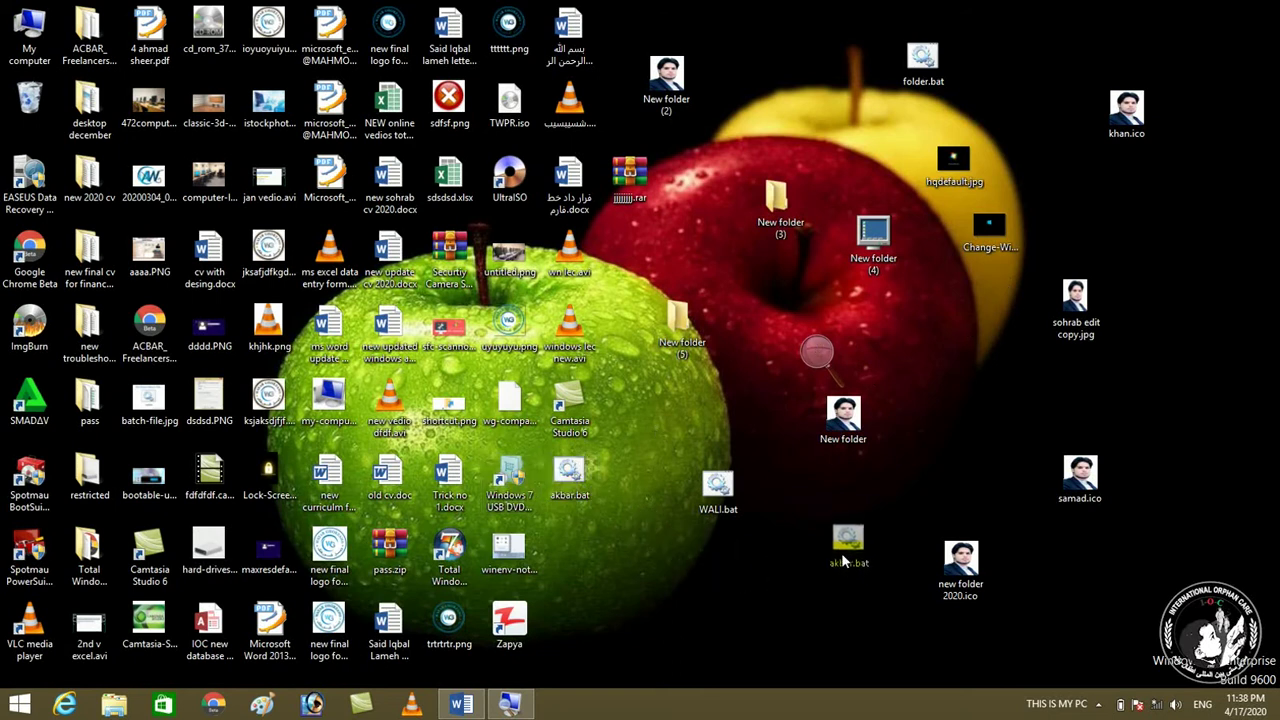
pyautogui.click(806, 575)
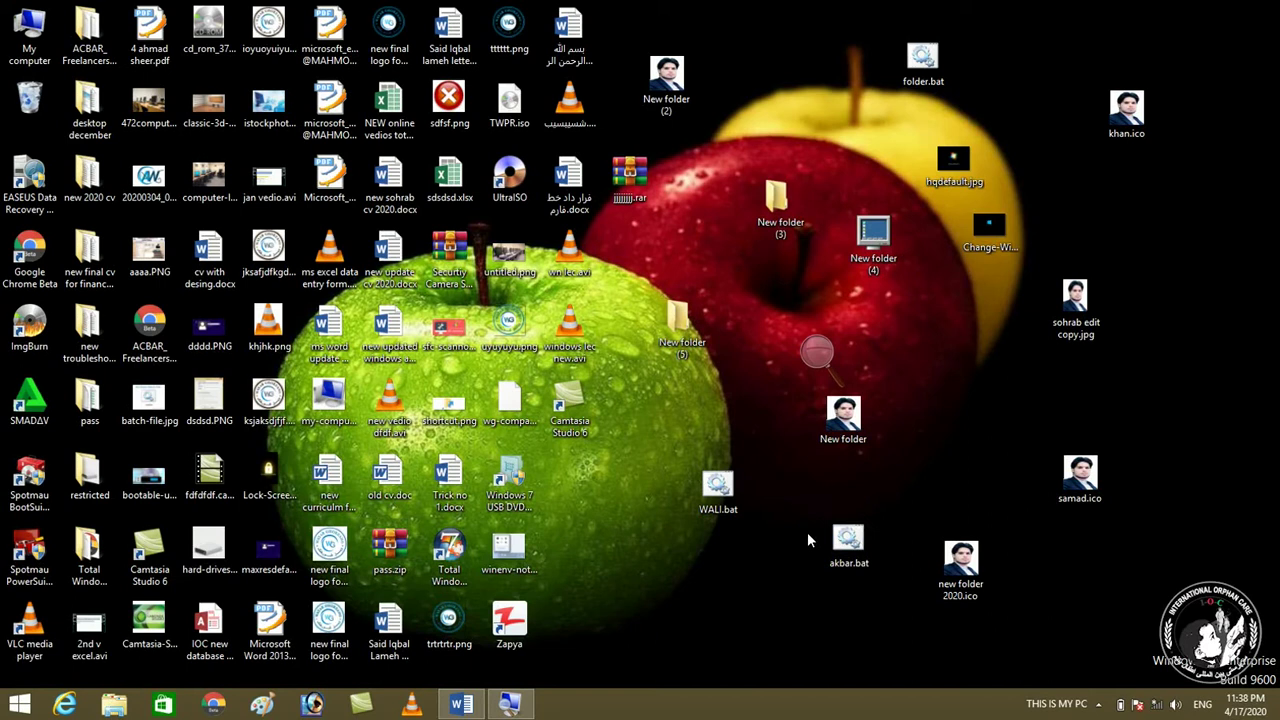
pyautogui.rightClick(842, 538)
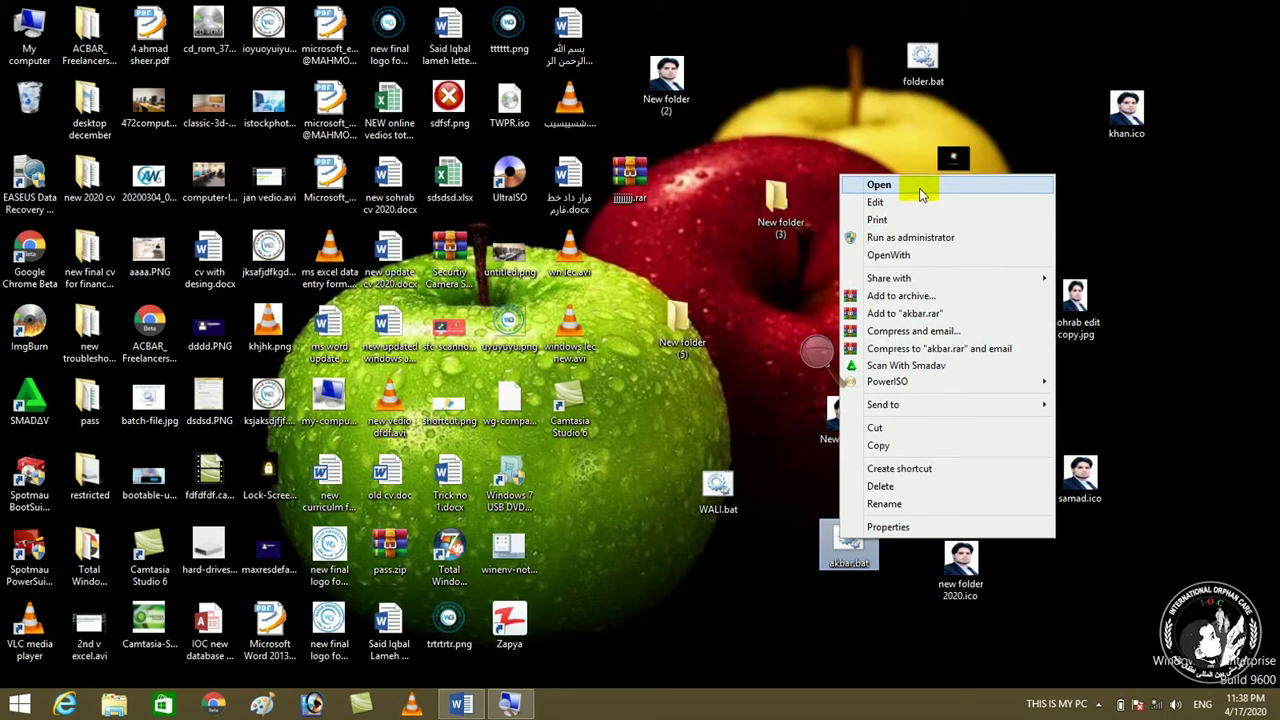
pyautogui.click(920, 190)
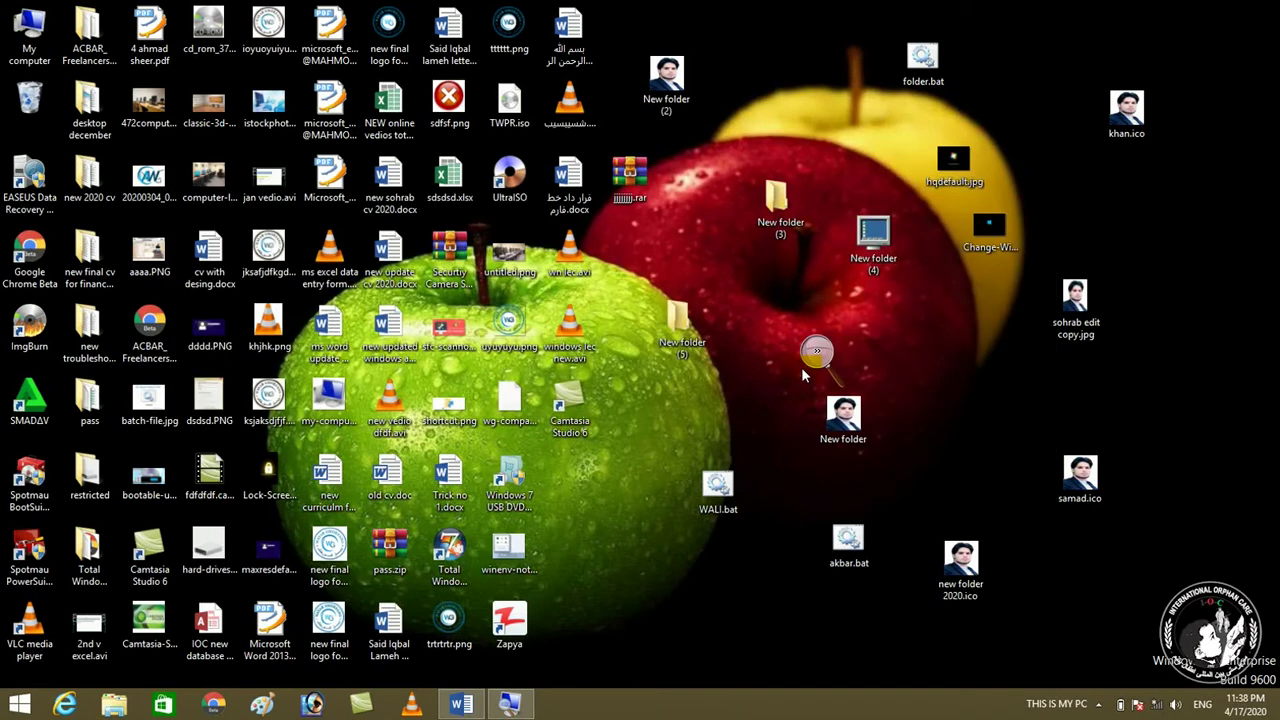
pyautogui.click(1098, 704)
pyautogui.click(943, 631)
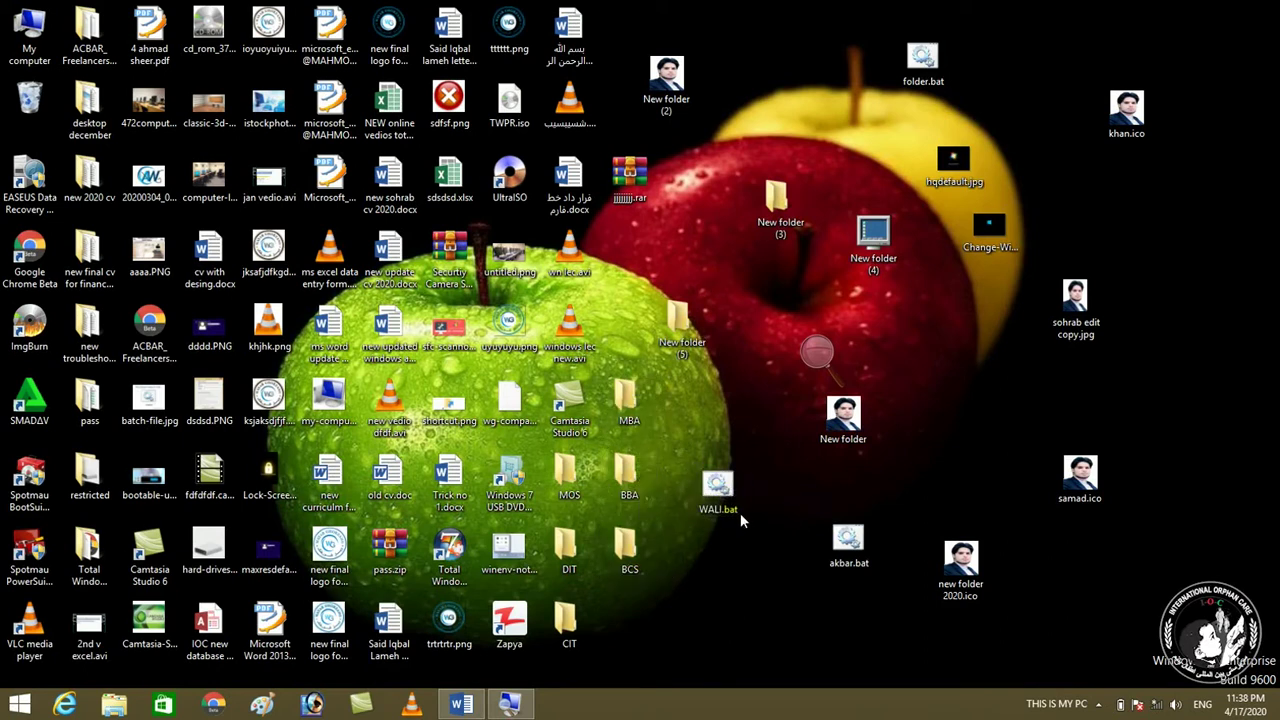
# Open akbar.bat for editing, change its command to rd for the same folder names, and save the file
pyautogui.click(860, 560)
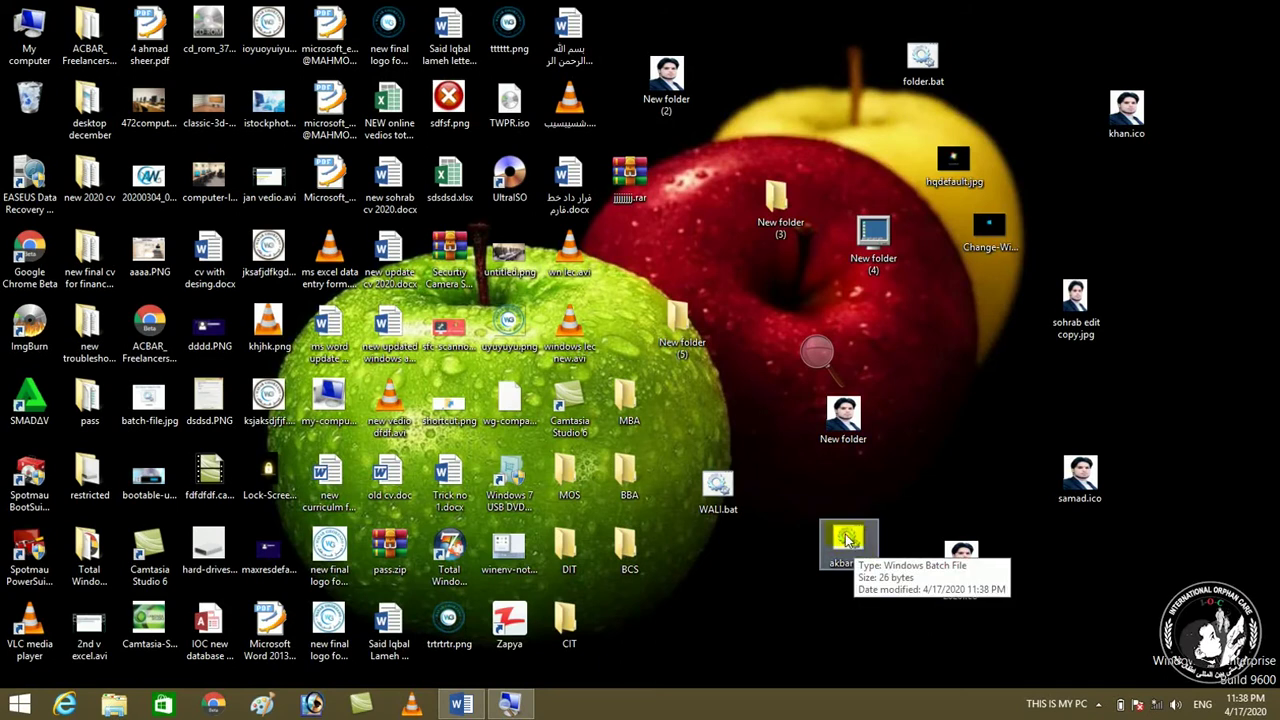
pyautogui.rightClick(847, 540)
pyautogui.click(886, 197)
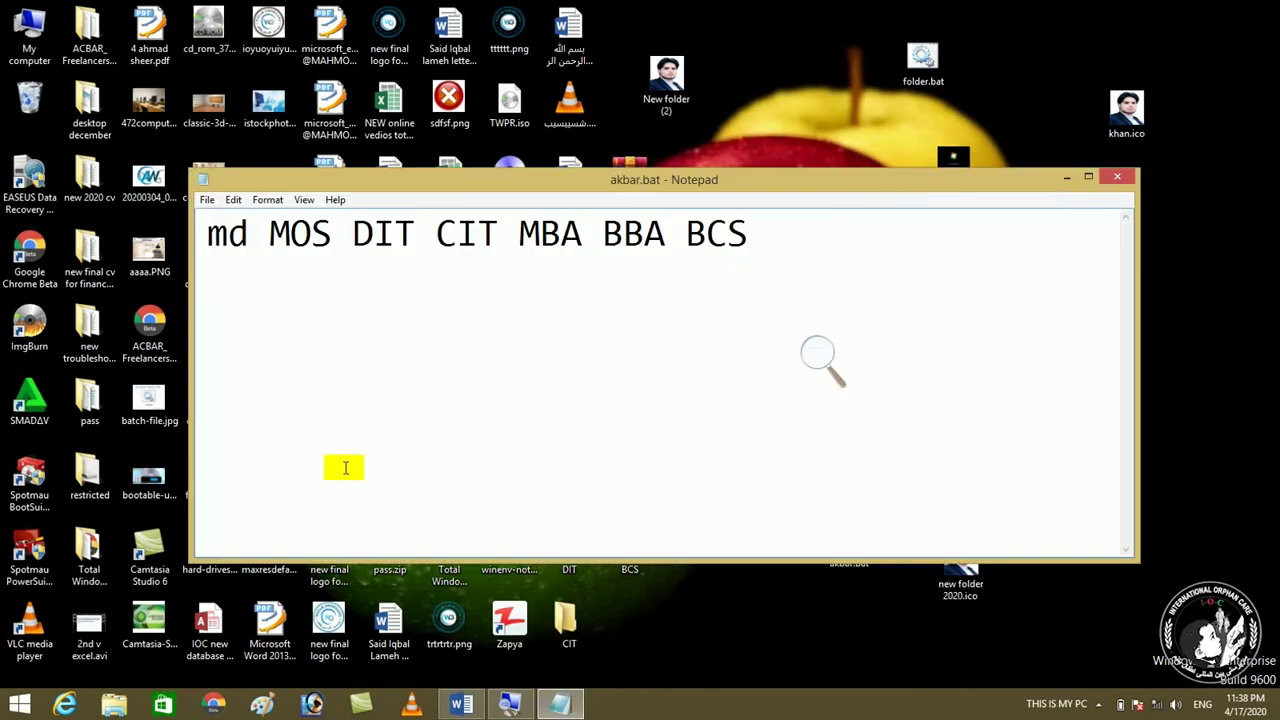
pyautogui.click(228, 234)
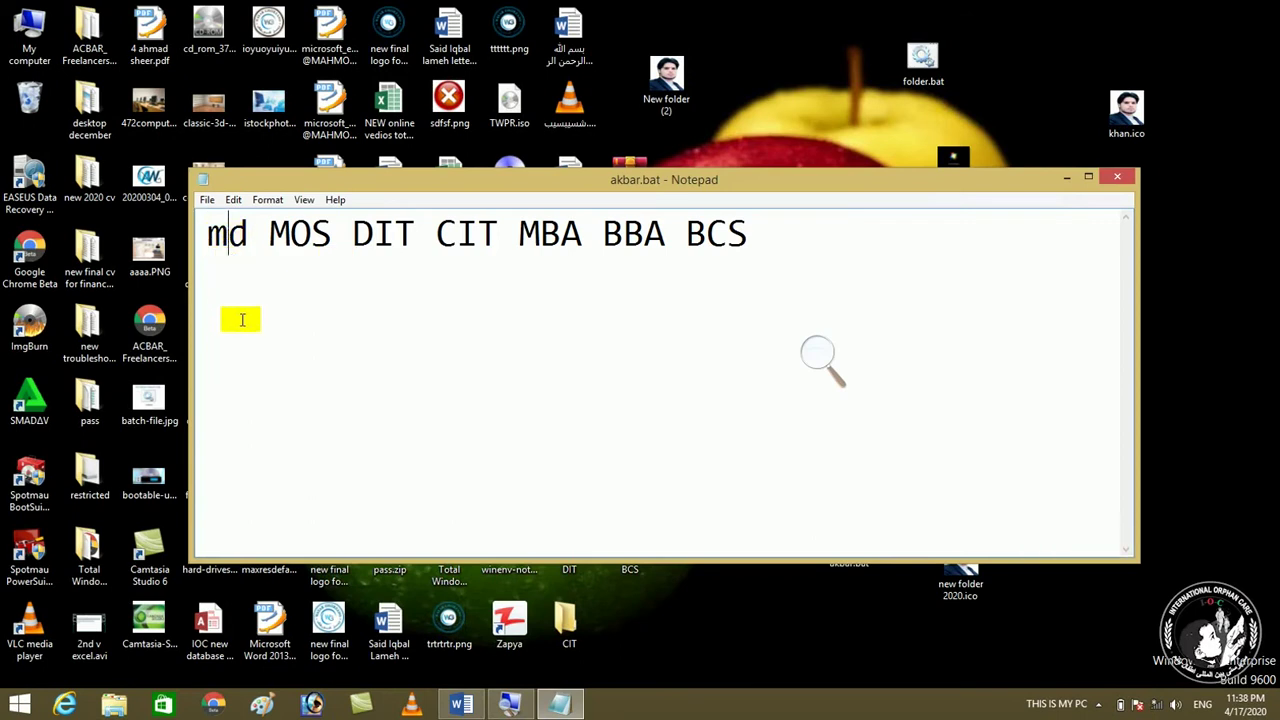
pyautogui.press('BackSpace')
pyautogui.write('r')
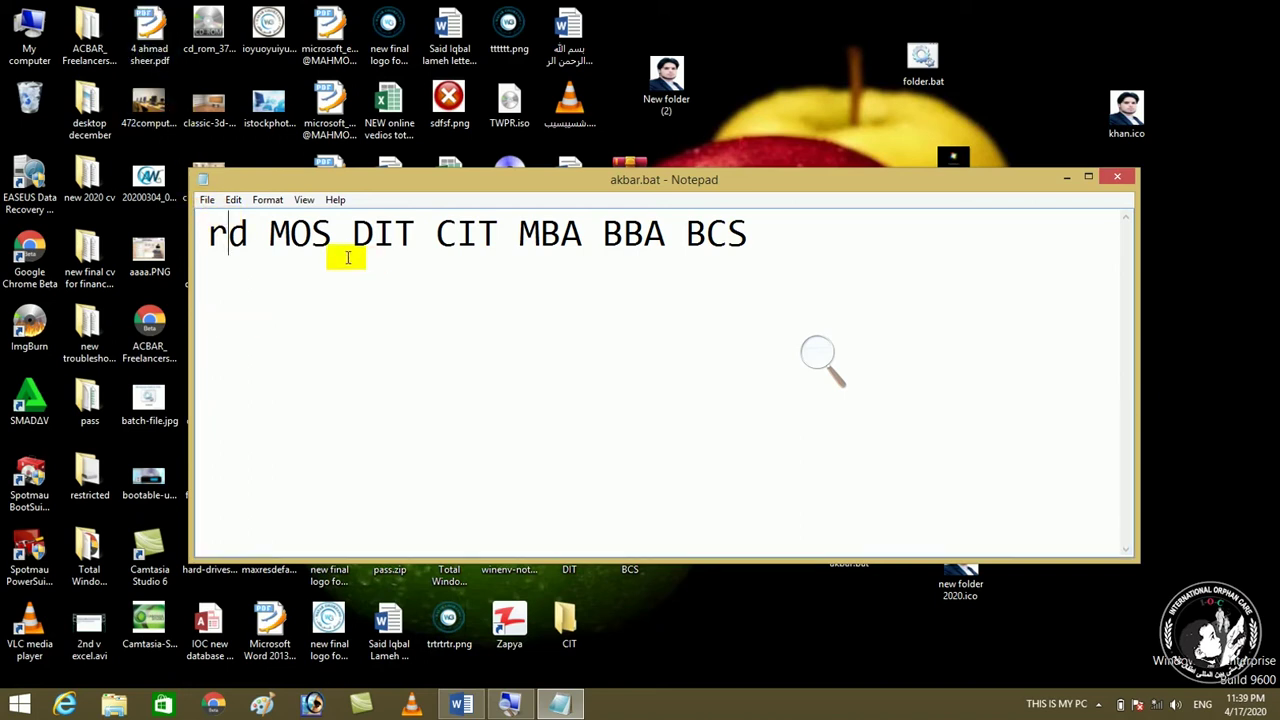
pyautogui.click(205, 201)
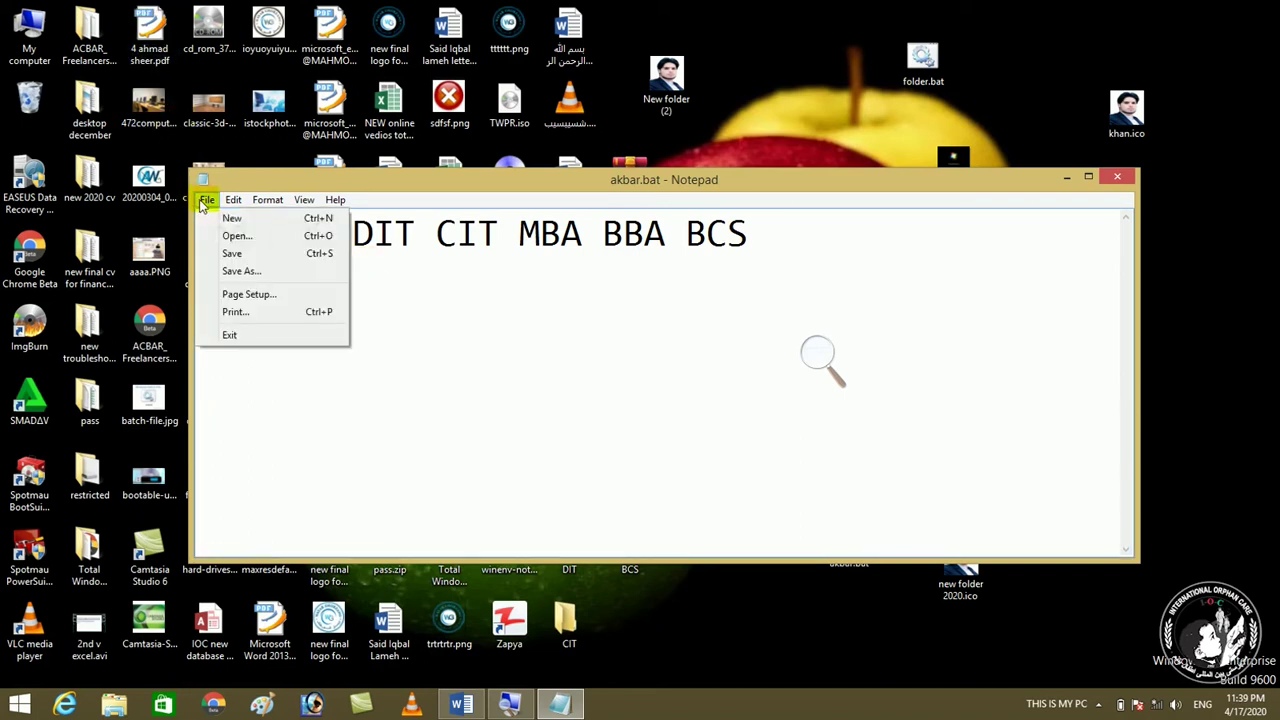
pyautogui.click(238, 256)
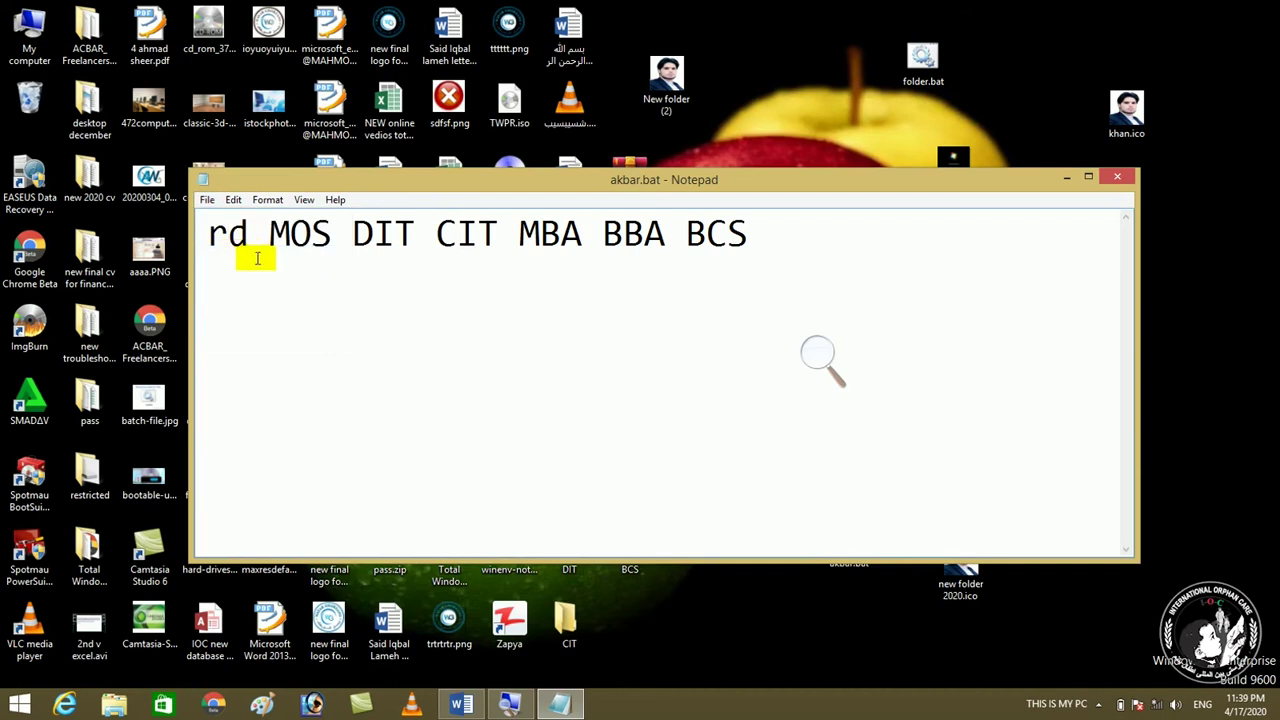
# Close the edited batch file and run akbar.bat to remove its folders from the desktop
pyautogui.click(1118, 180)
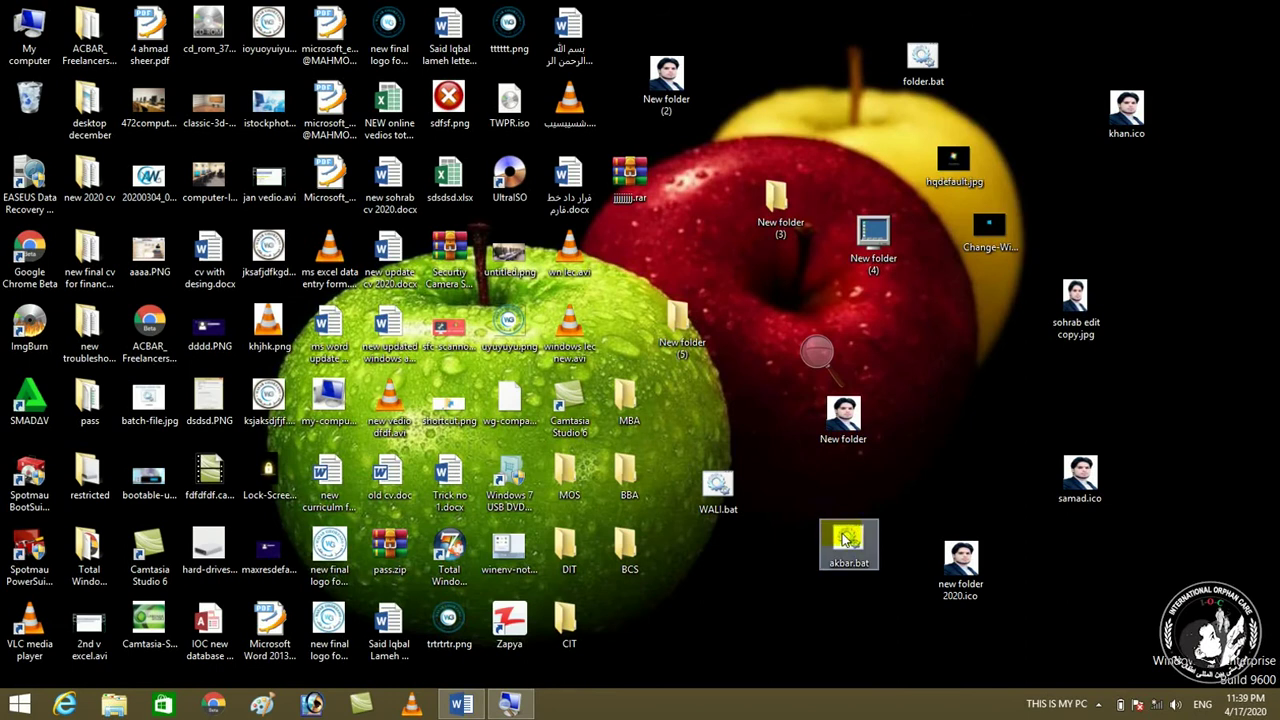
pyautogui.rightClick(845, 540)
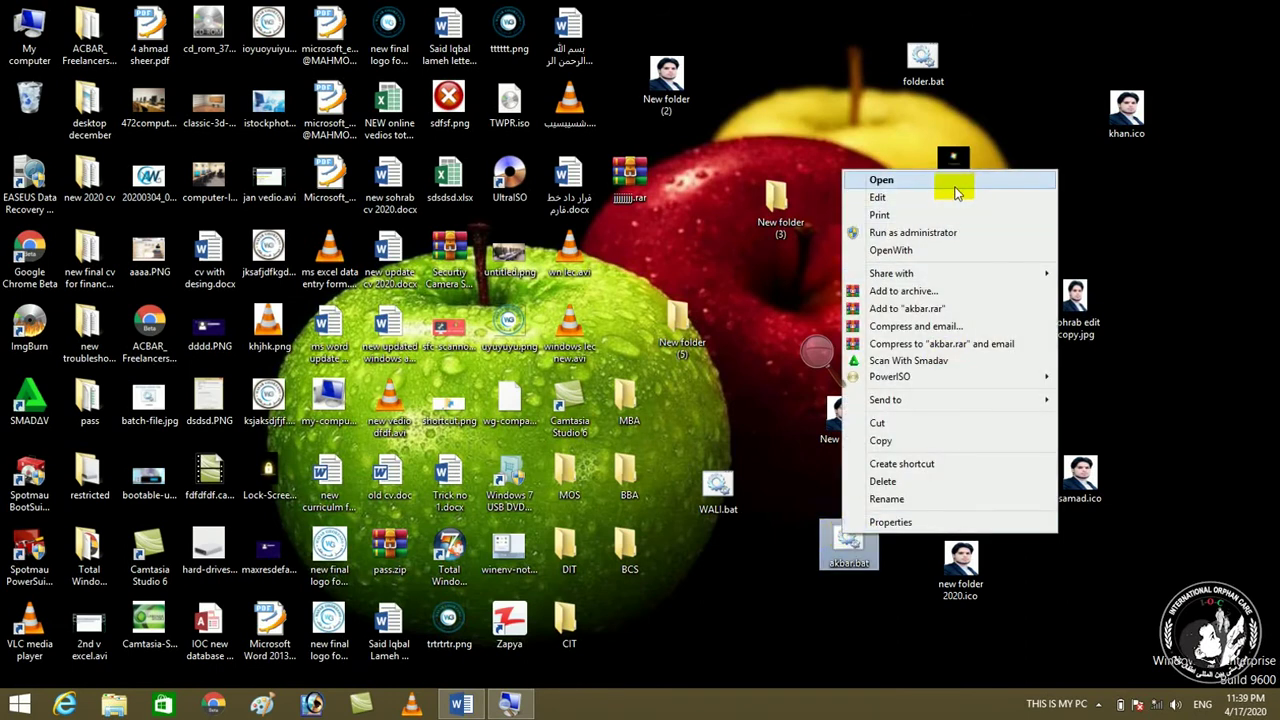
pyautogui.click(944, 184)
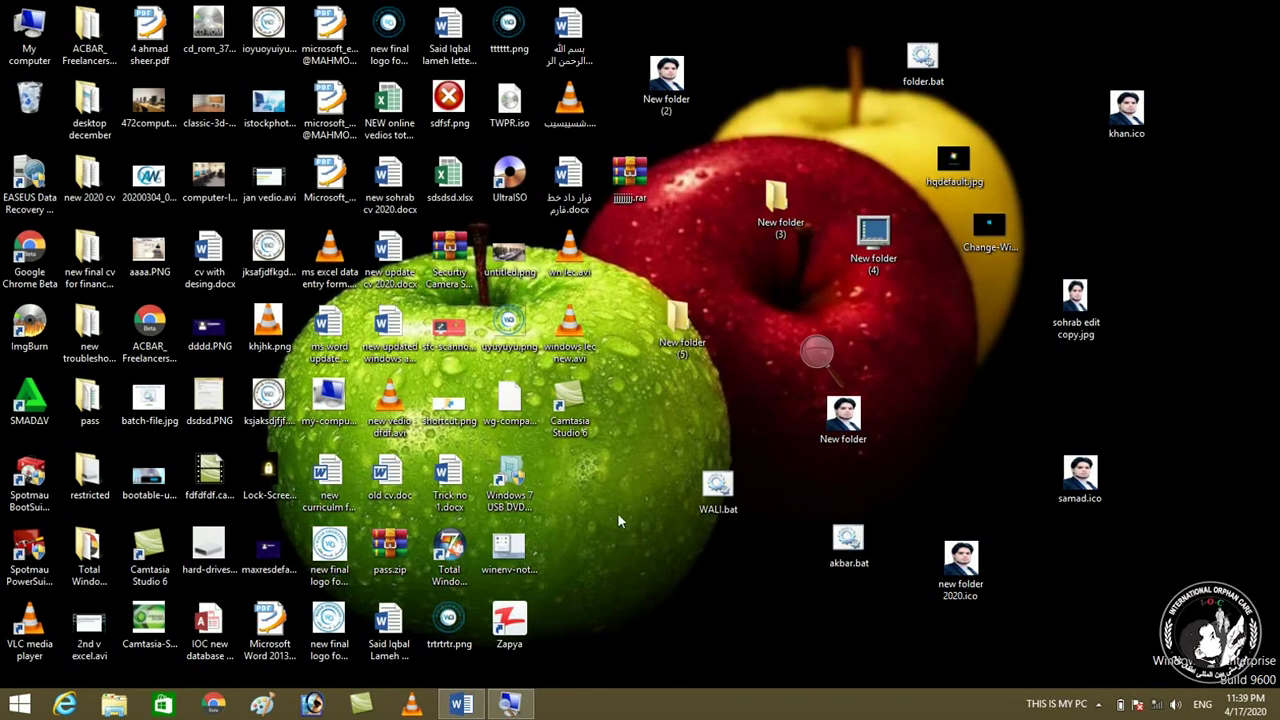
# Switch to the Trick no 1.docx notes in Word, read the Trick no 6 instructions, and minimize the document
pyautogui.click(1097, 708)
pyautogui.click(842, 642)
pyautogui.click(465, 706)
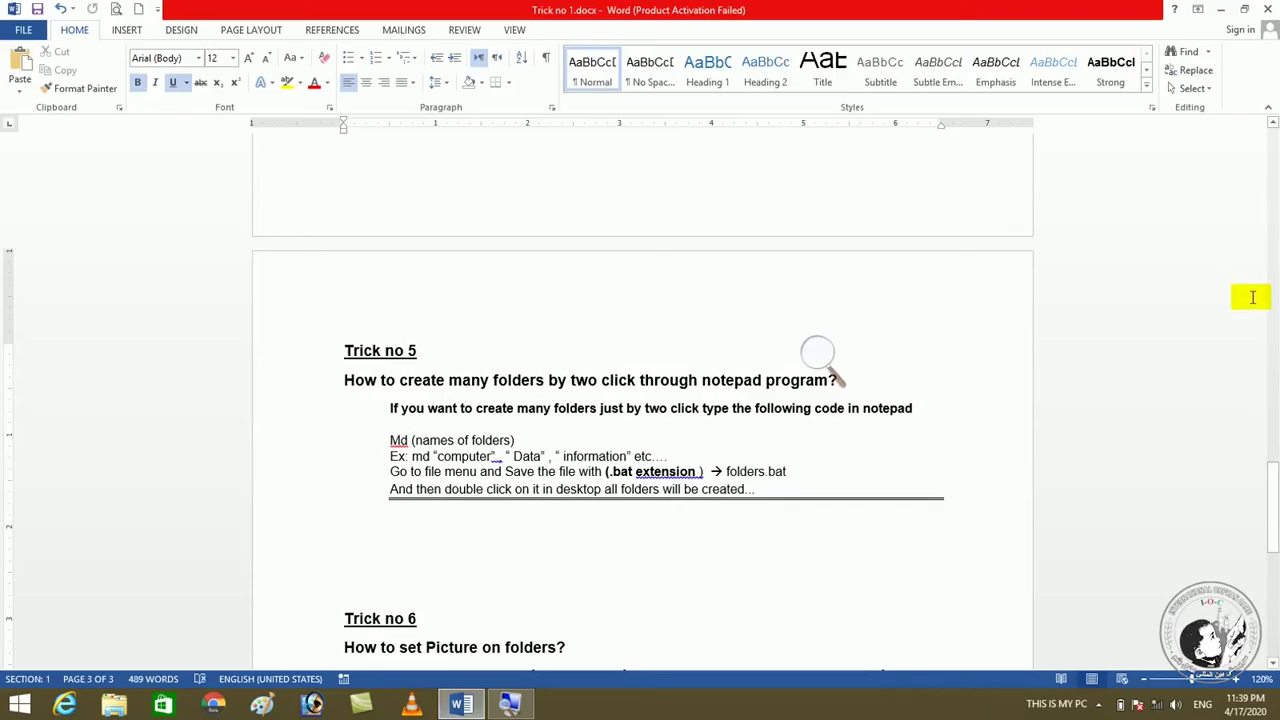
pyautogui.moveTo(1273, 483); pyautogui.dragTo(1270, 530)
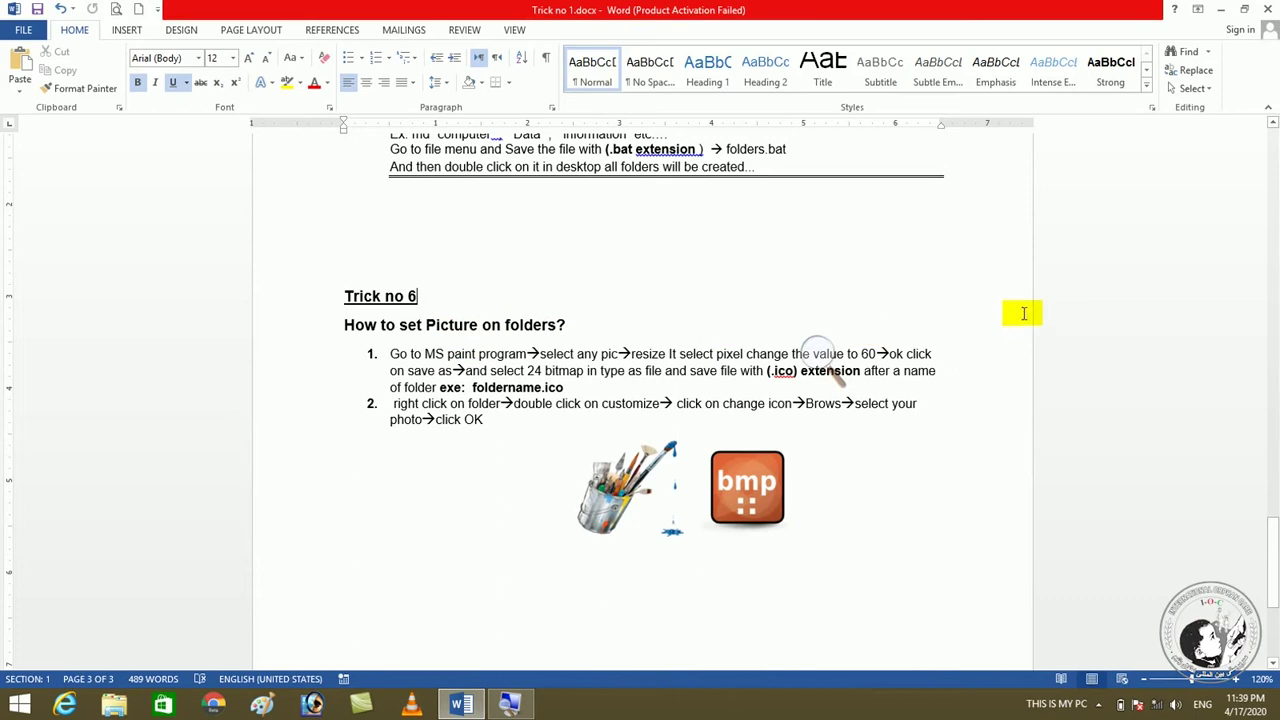
pyautogui.click(1222, 9)
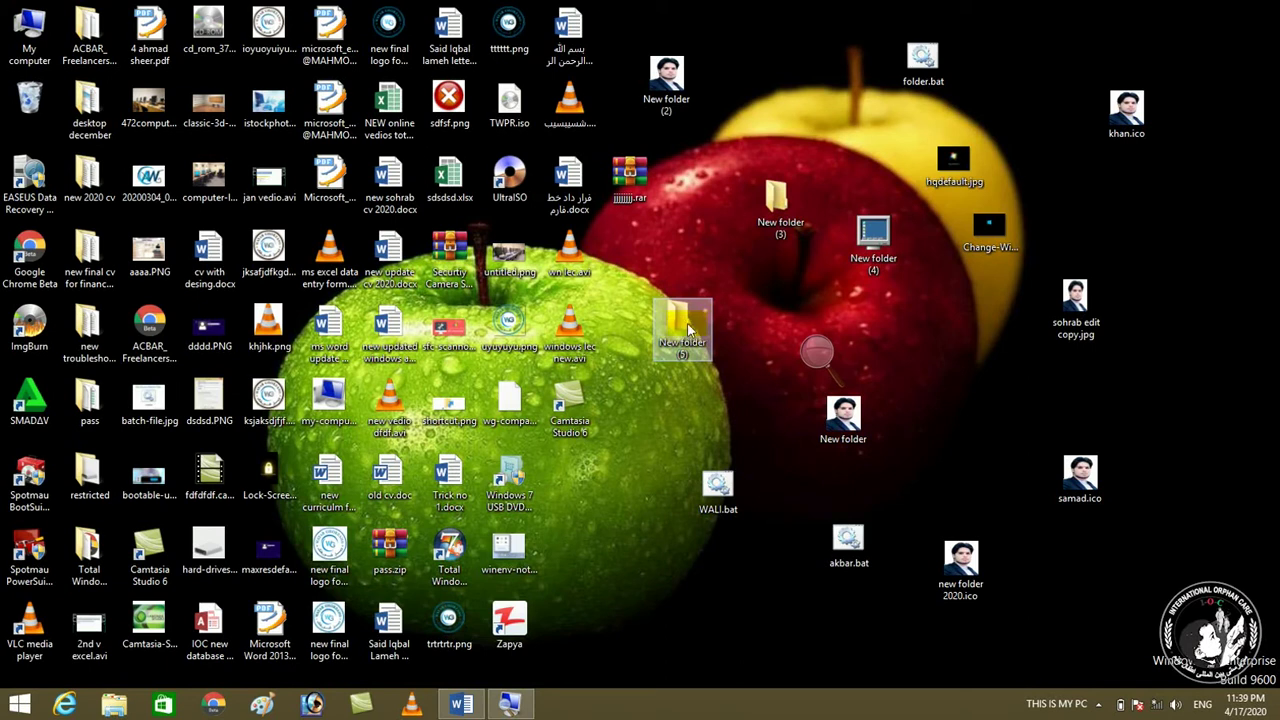
pyautogui.rightClick(684, 330)
pyautogui.click(729, 677)
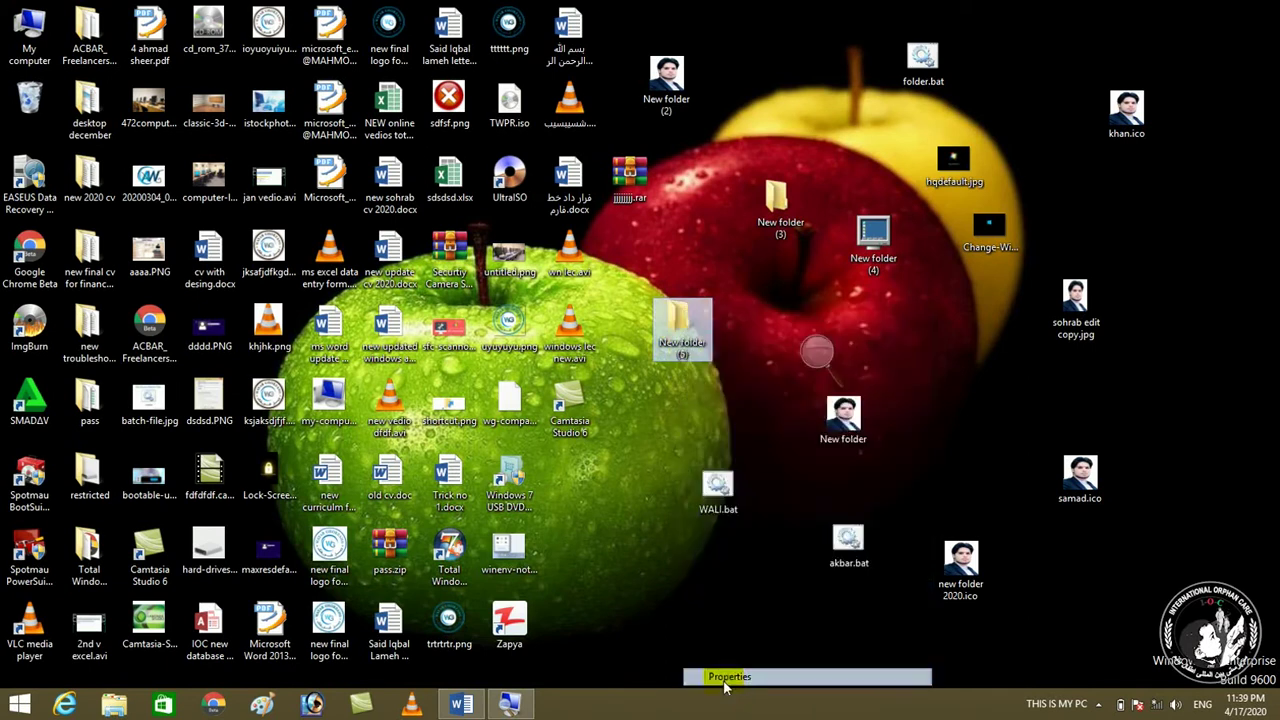
pyautogui.click(964, 303)
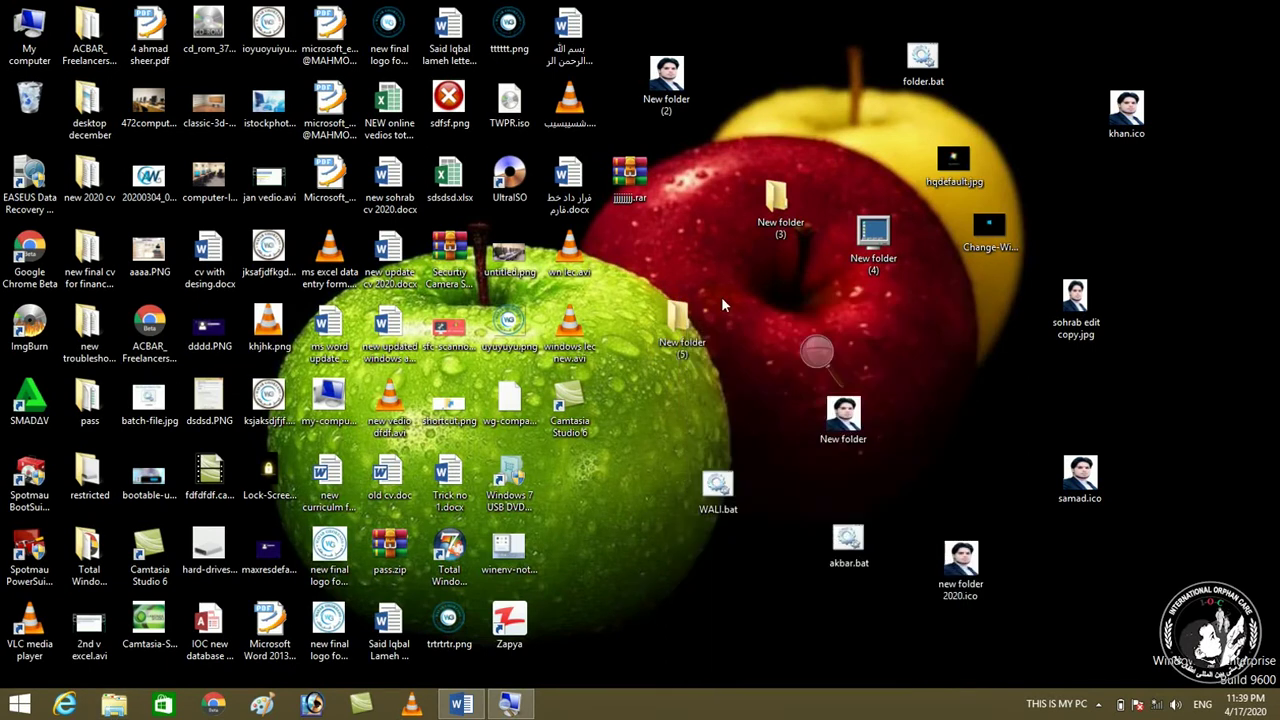
# Change the icon of New folder (5) to the built-in globe icon from SHELL32.dll and apply it
pyautogui.rightClick(690, 315)
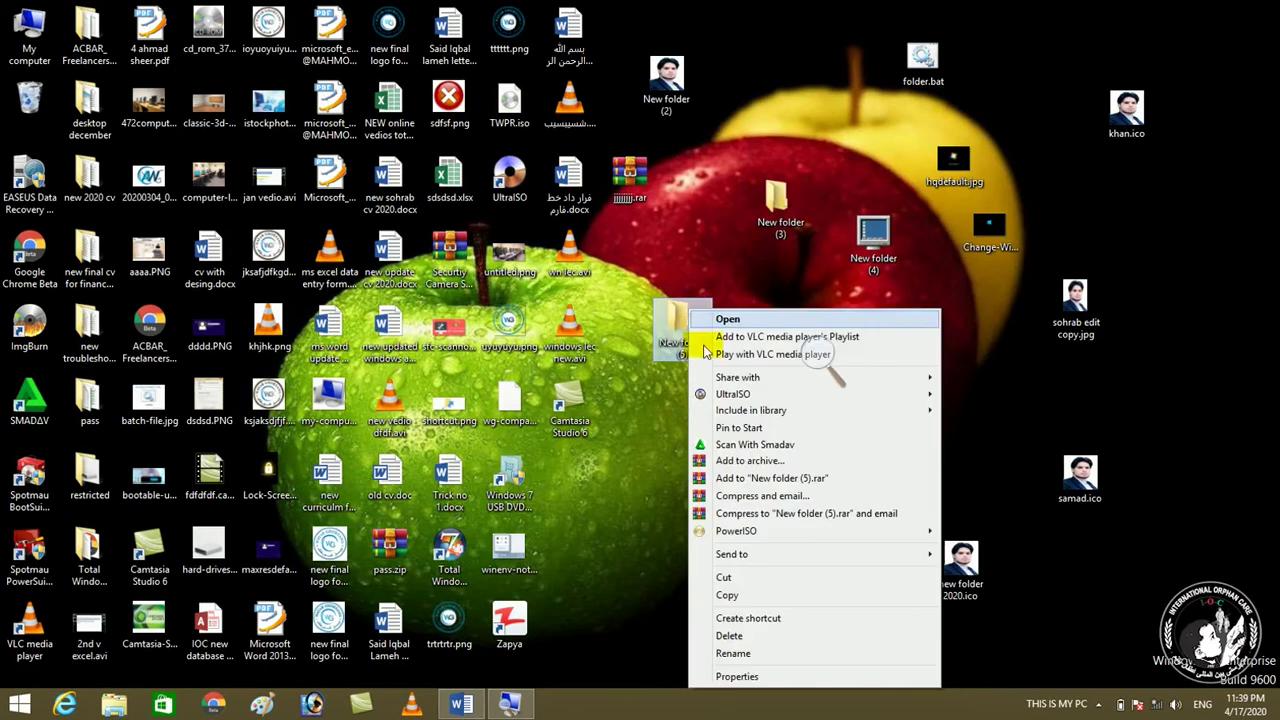
pyautogui.click(735, 677)
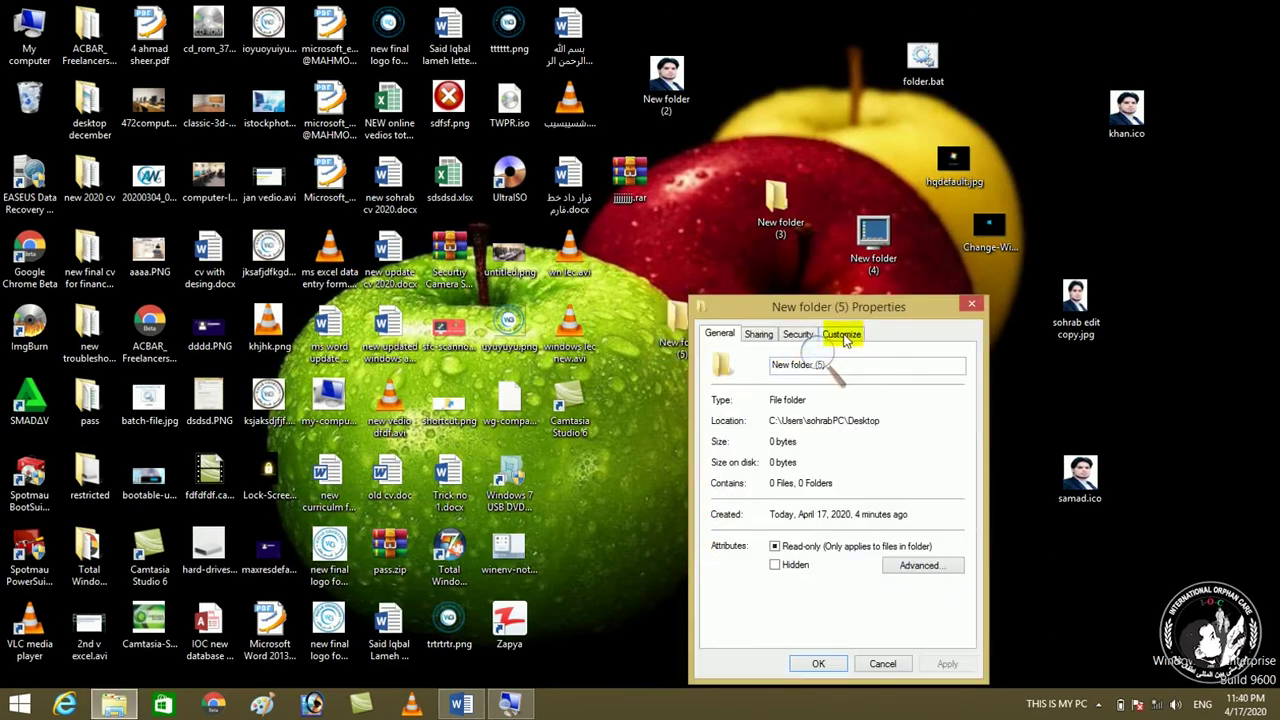
pyautogui.click(841, 334)
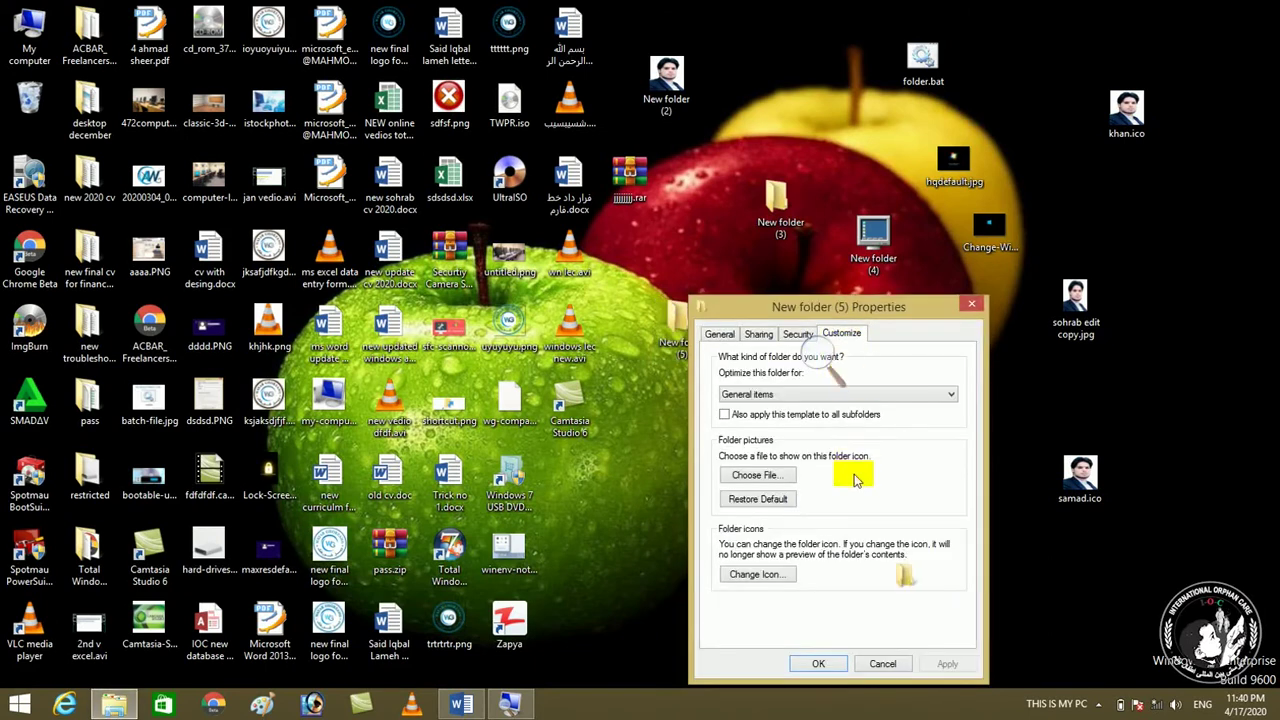
pyautogui.click(766, 574)
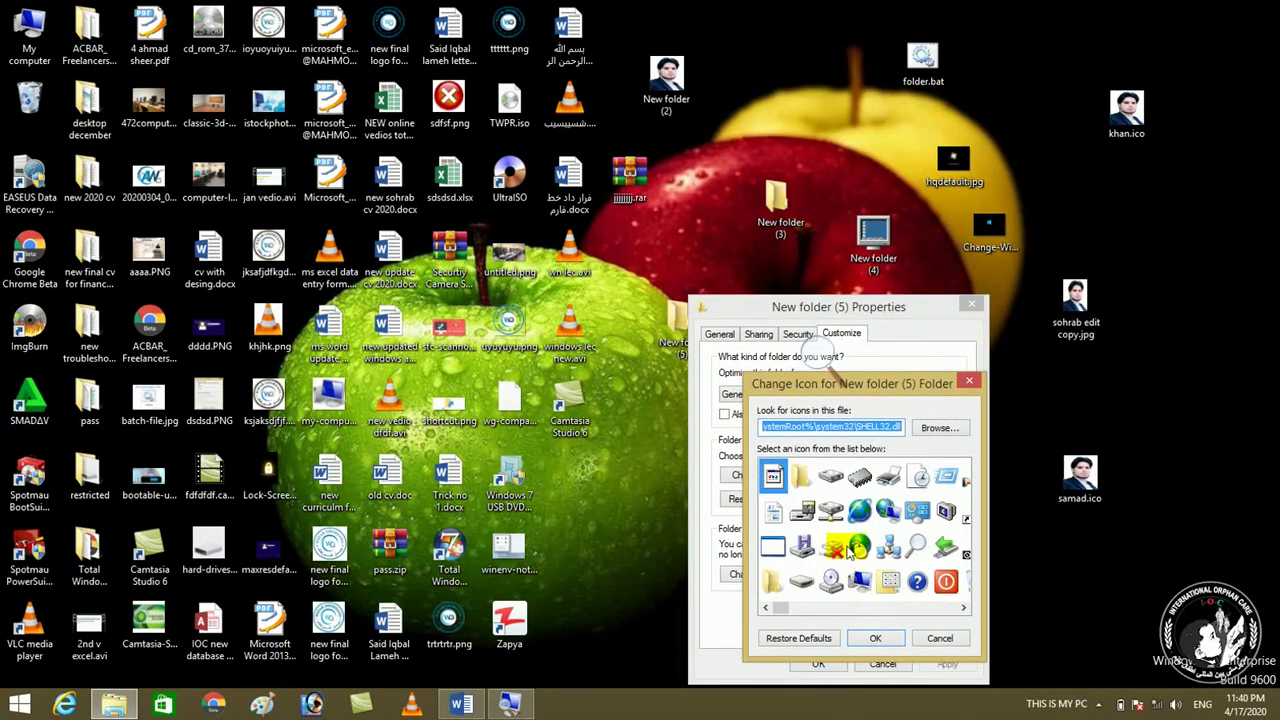
pyautogui.click(860, 512)
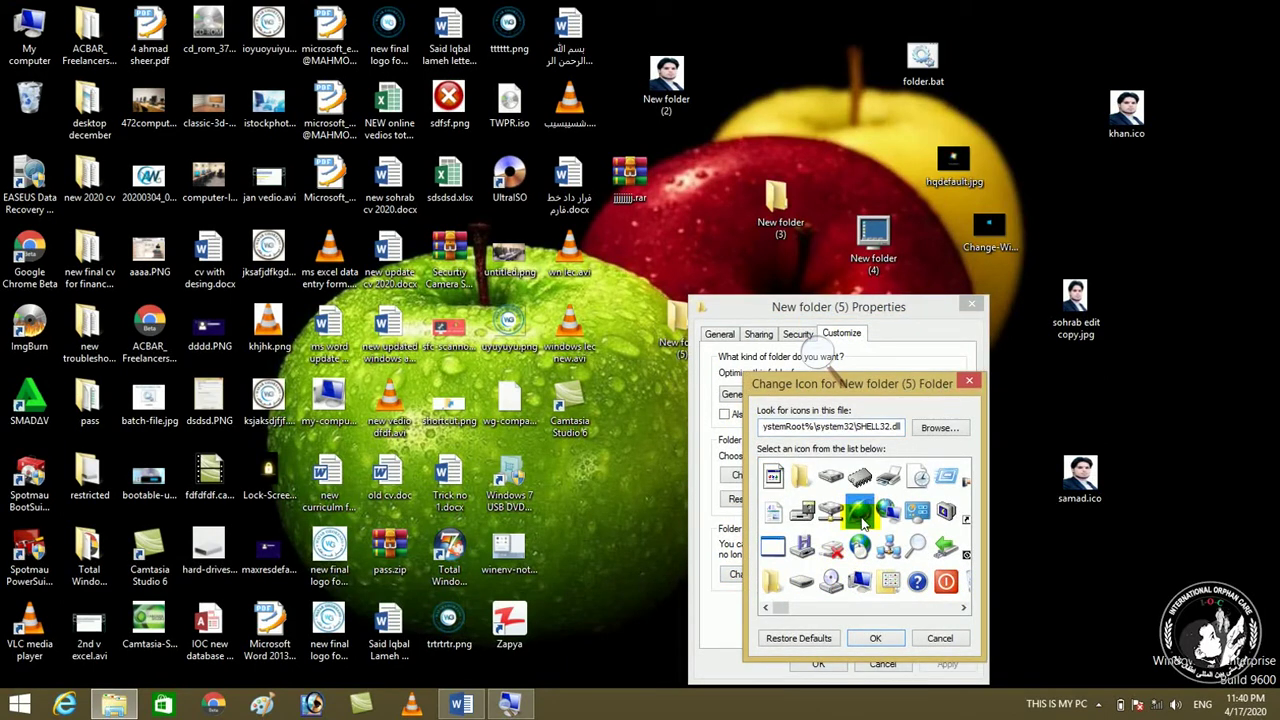
pyautogui.click(872, 640)
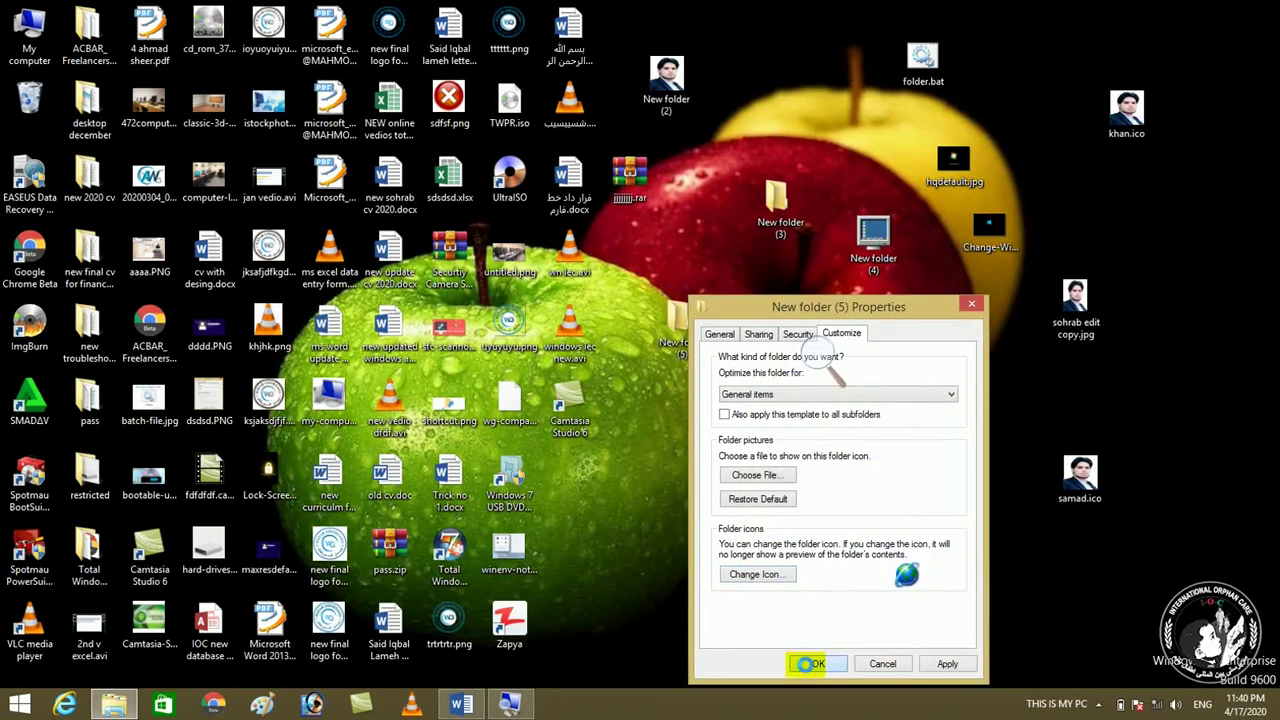
pyautogui.click(816, 664)
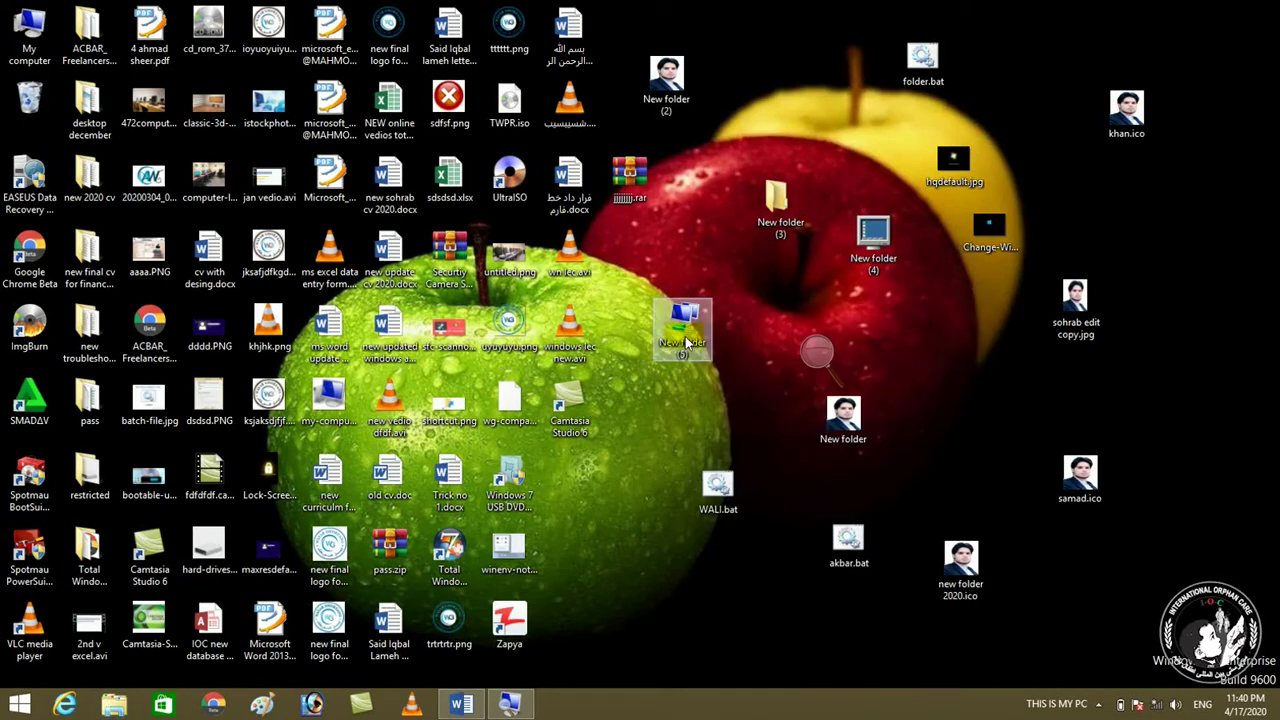
pyautogui.click(770, 405)
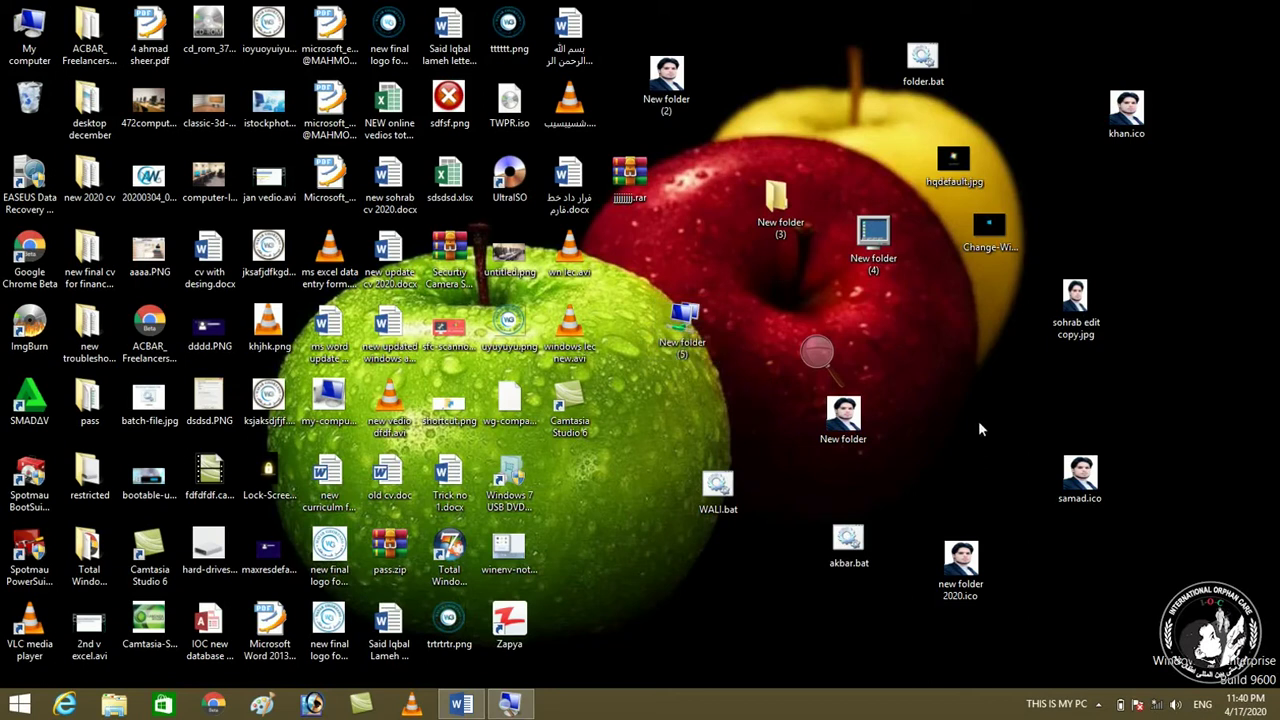
# Preview the desktop picture sohrab edit copy.jpg, close the preview, and open the picture for editing in Paint
pyautogui.doubleClick(1054, 310)
pyautogui.click(1262, 9)
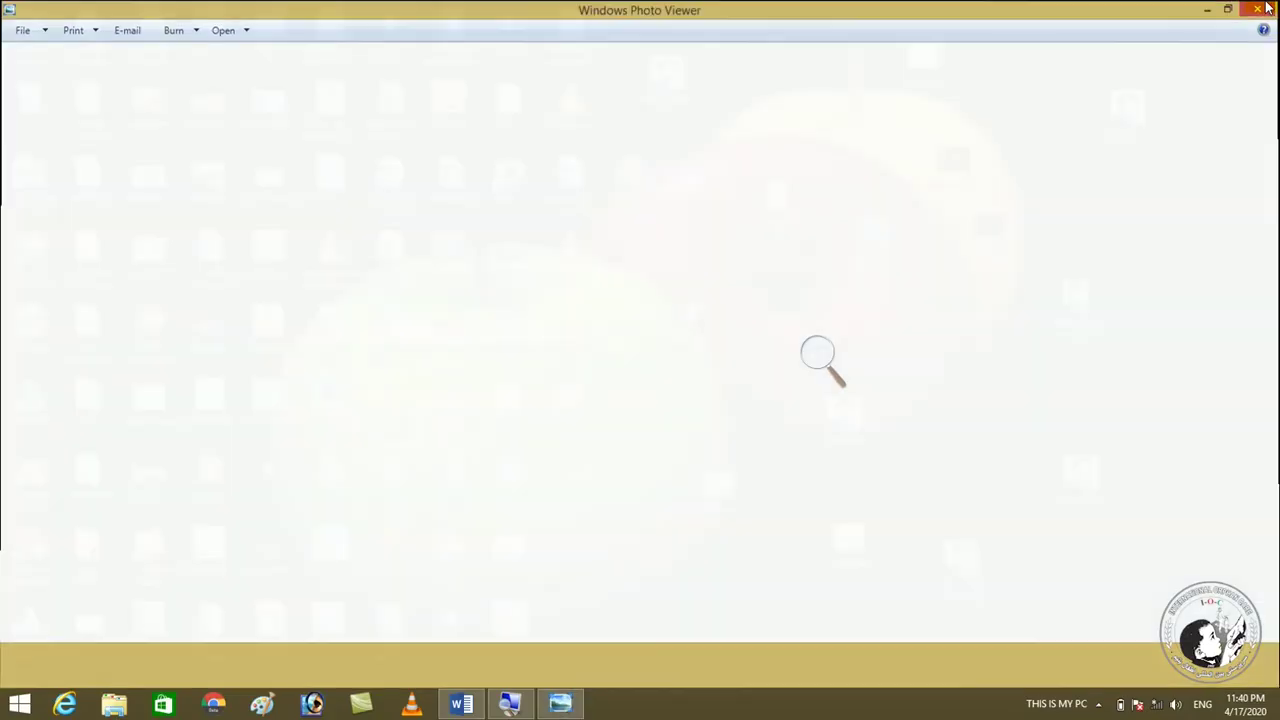
pyautogui.rightClick(1071, 330)
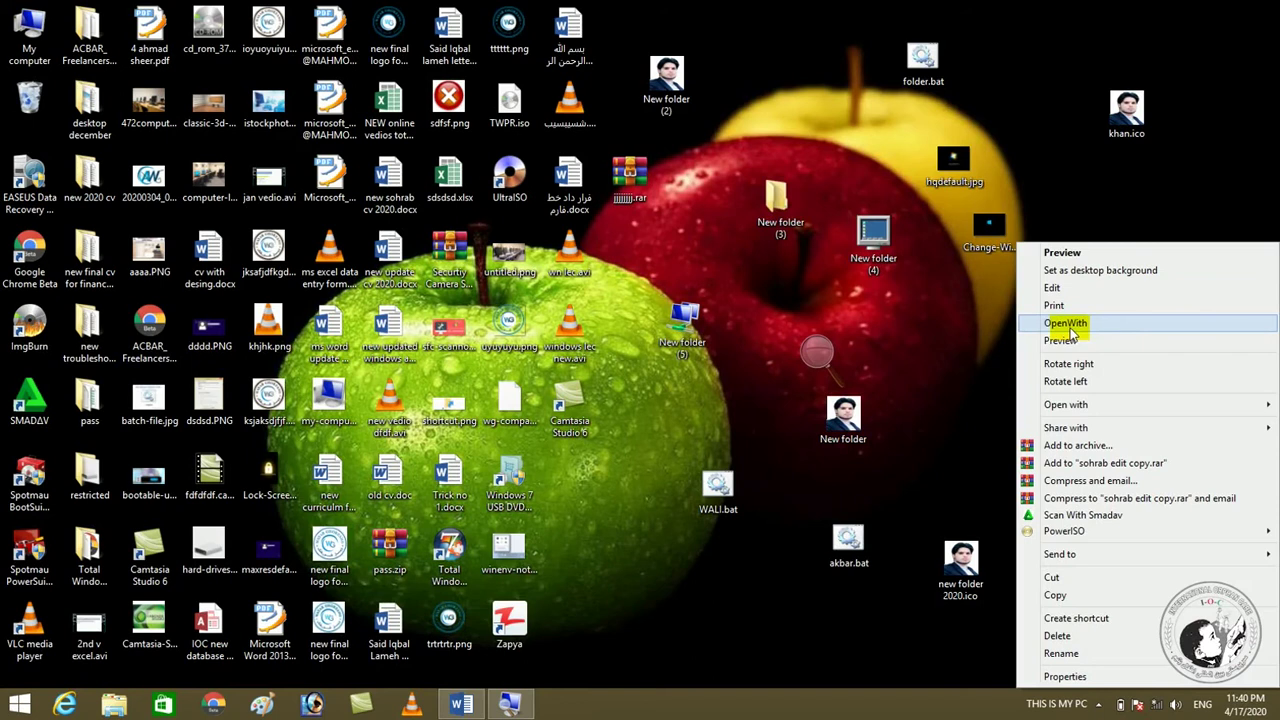
pyautogui.click(1053, 288)
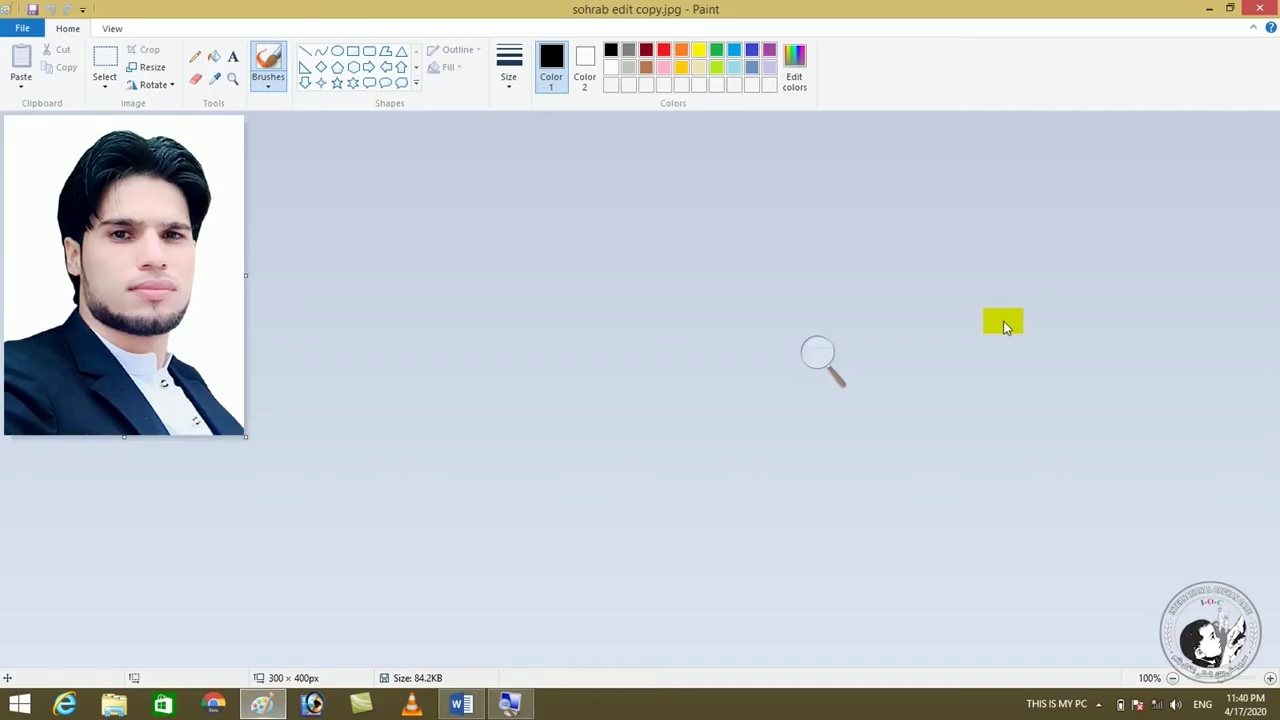
# Resize the picture by pixels to a horizontal size of 60, keeping the aspect ratio
pyautogui.click(145, 72)
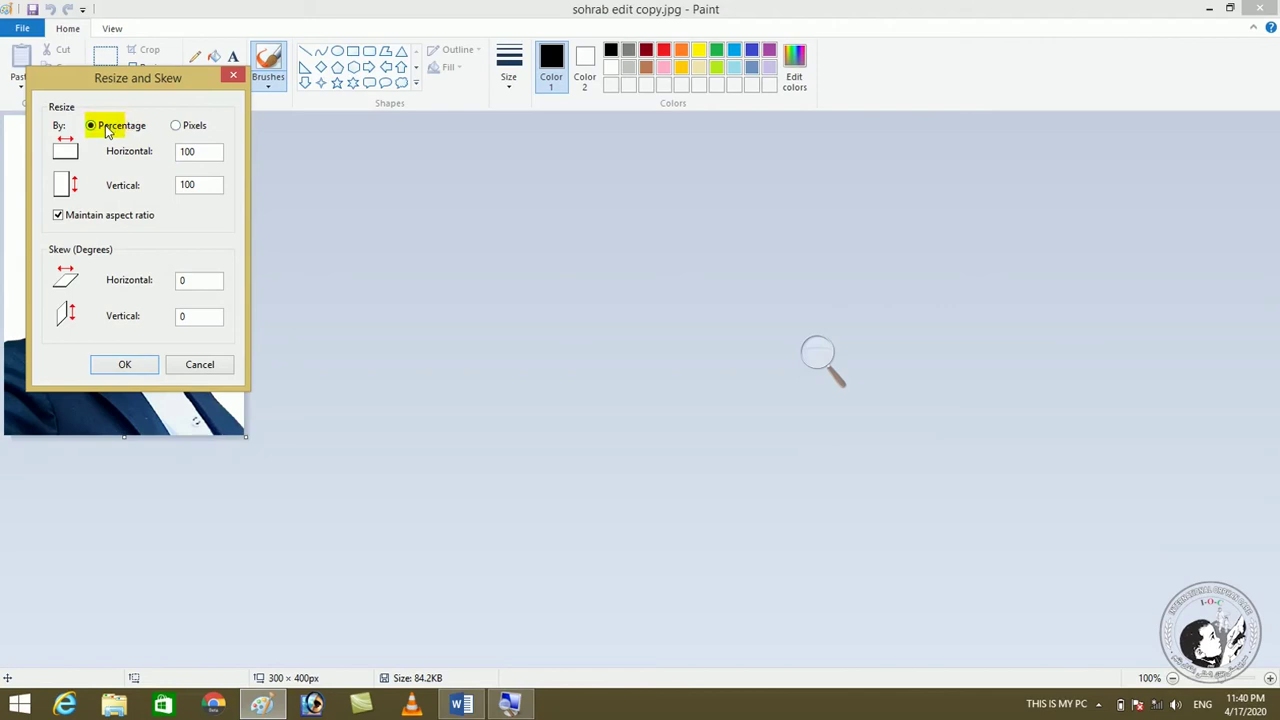
pyautogui.click(176, 125)
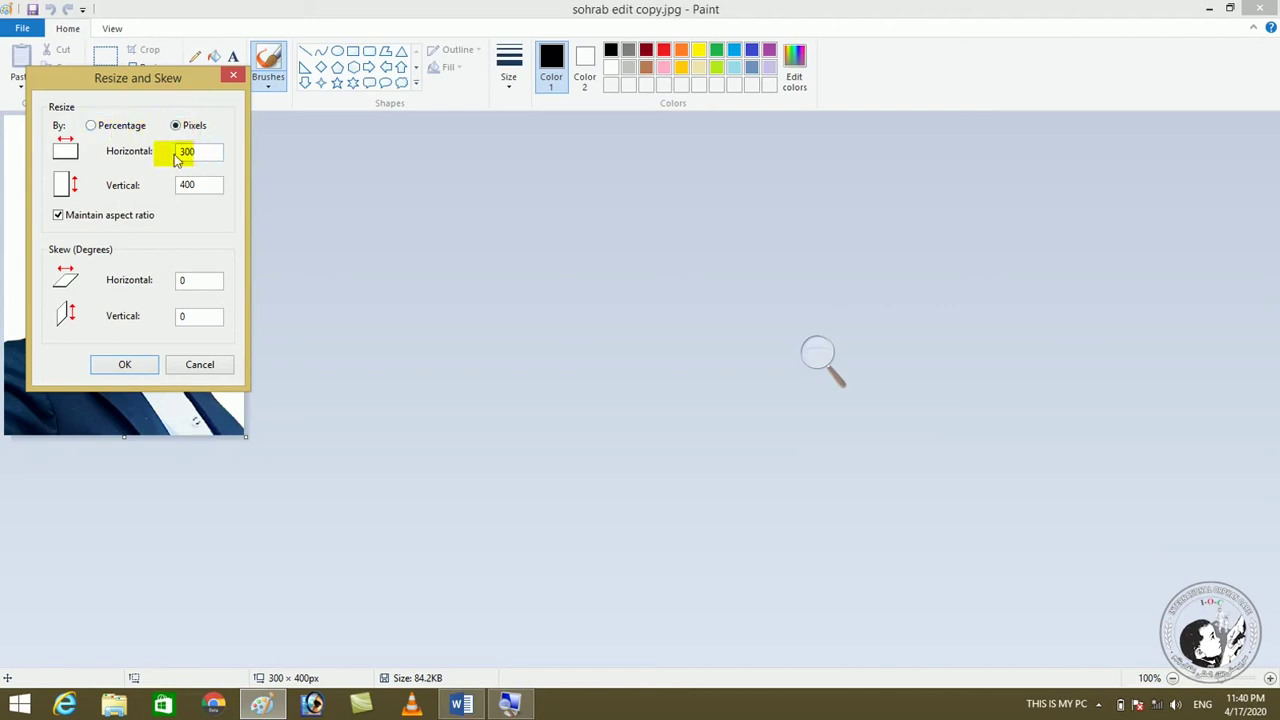
pyautogui.press('BackSpace')
pyautogui.write('60')
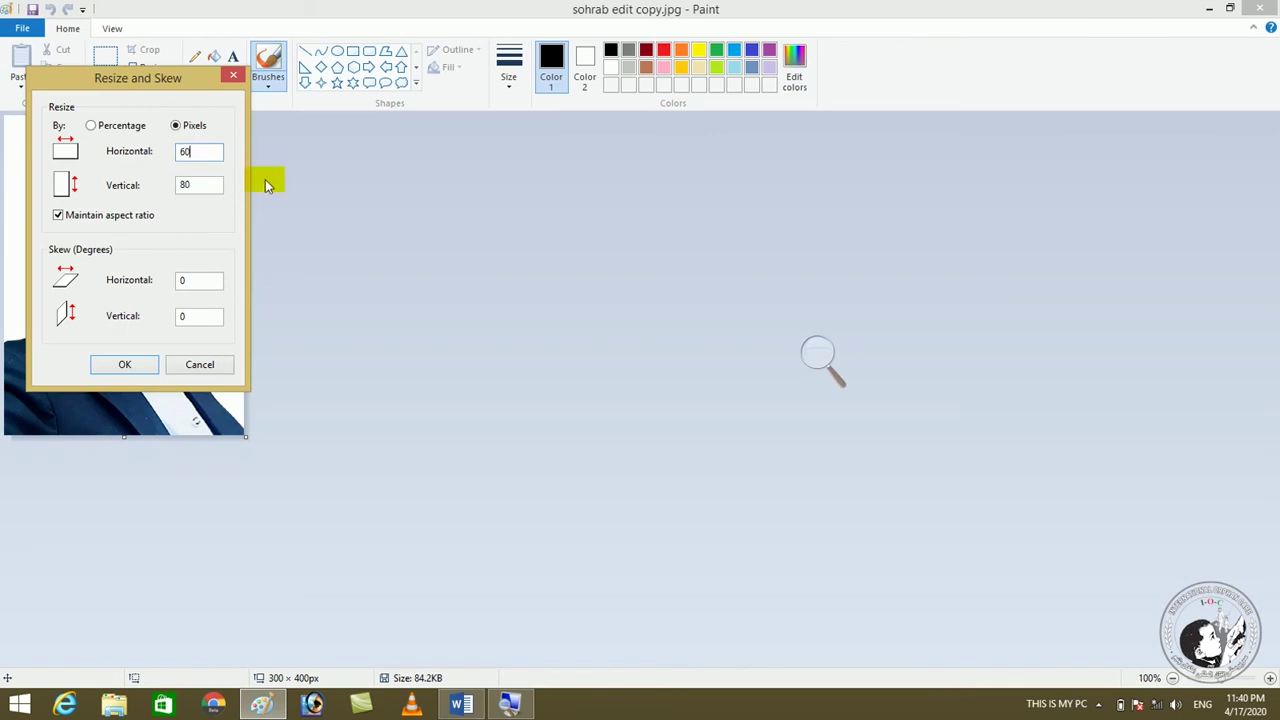
pyautogui.click(110, 366)
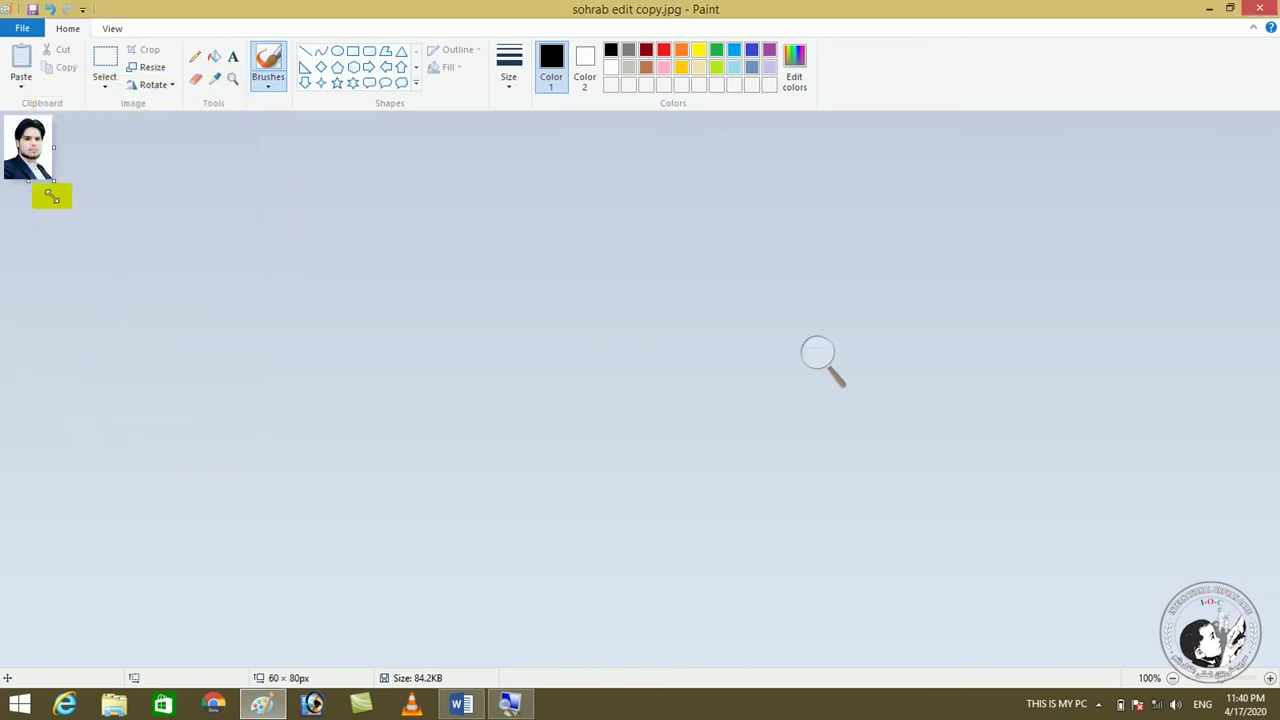
# Start saving a copy of the picture as a 24-bit bitmap with Desktop as the location
pyautogui.click(22, 28)
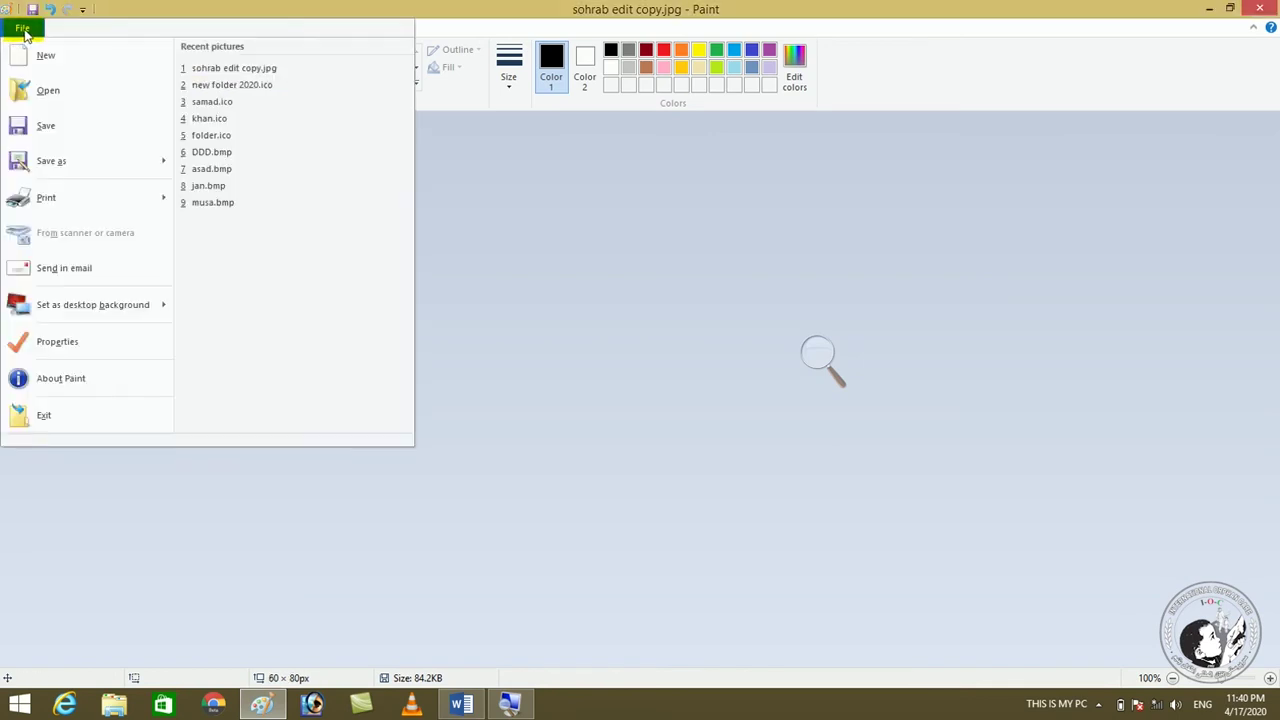
pyautogui.moveTo(58, 170)
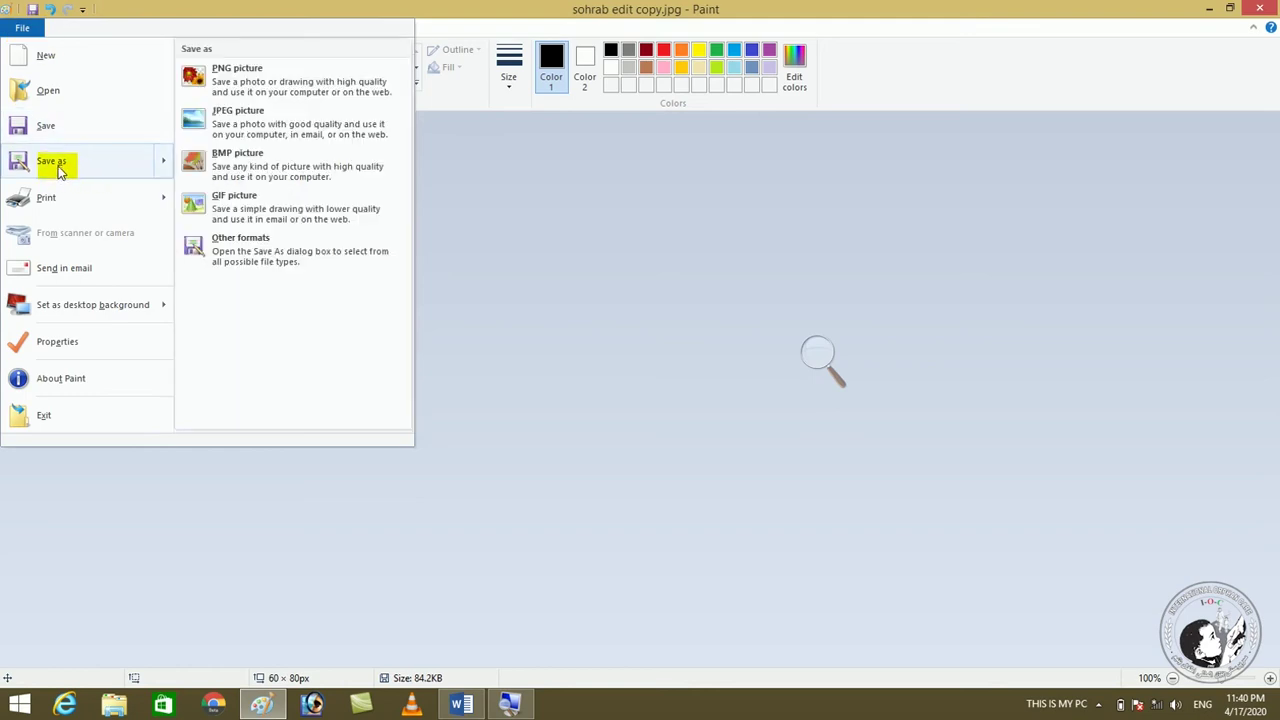
pyautogui.click(242, 170)
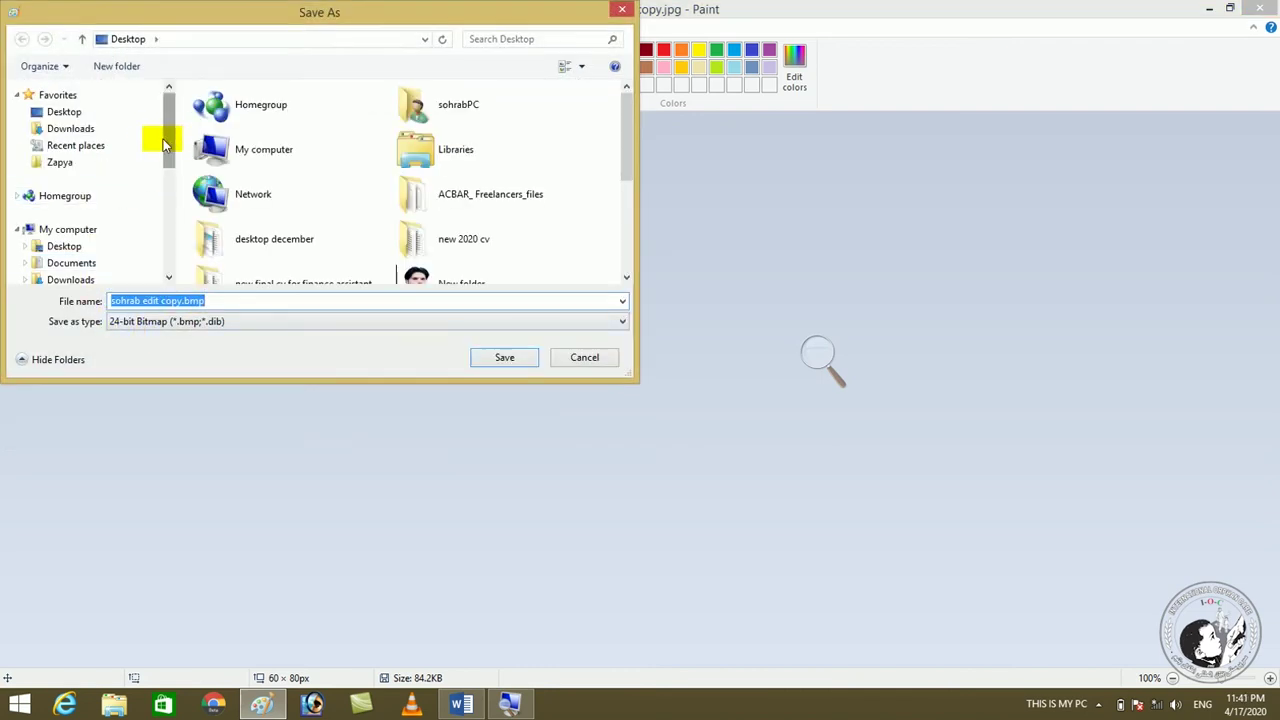
pyautogui.click(76, 114)
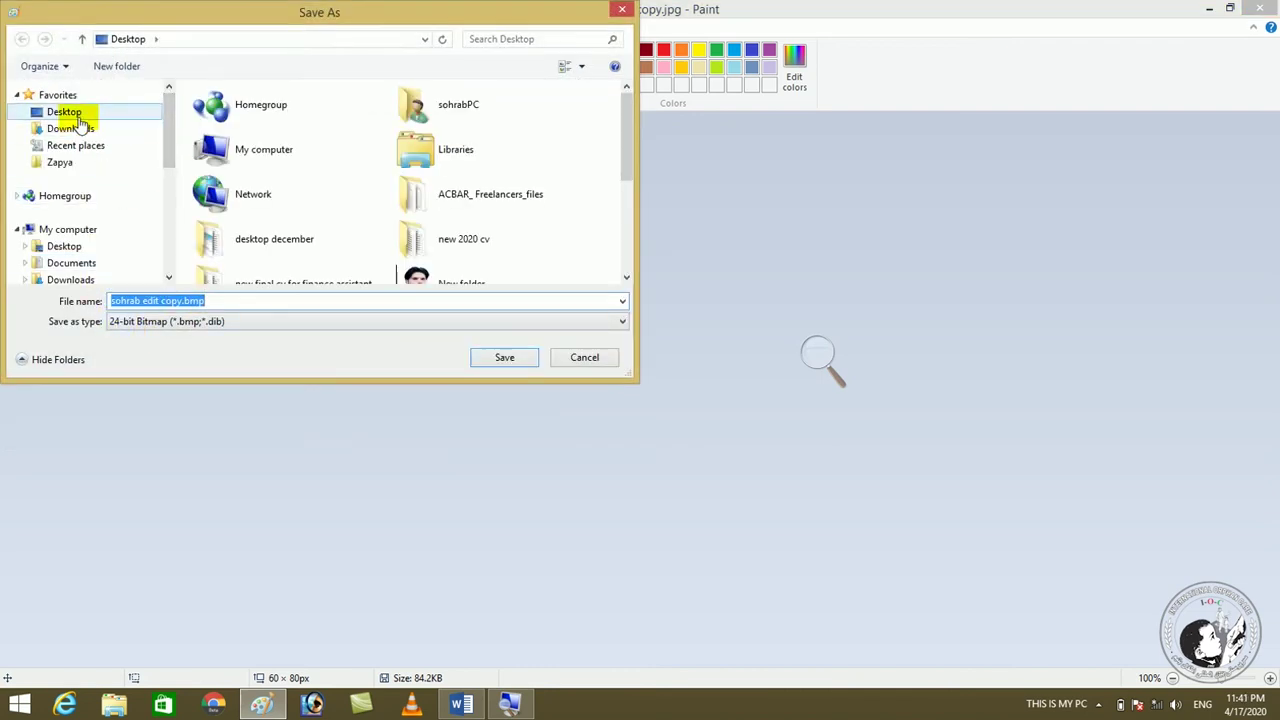
pyautogui.click(216, 302)
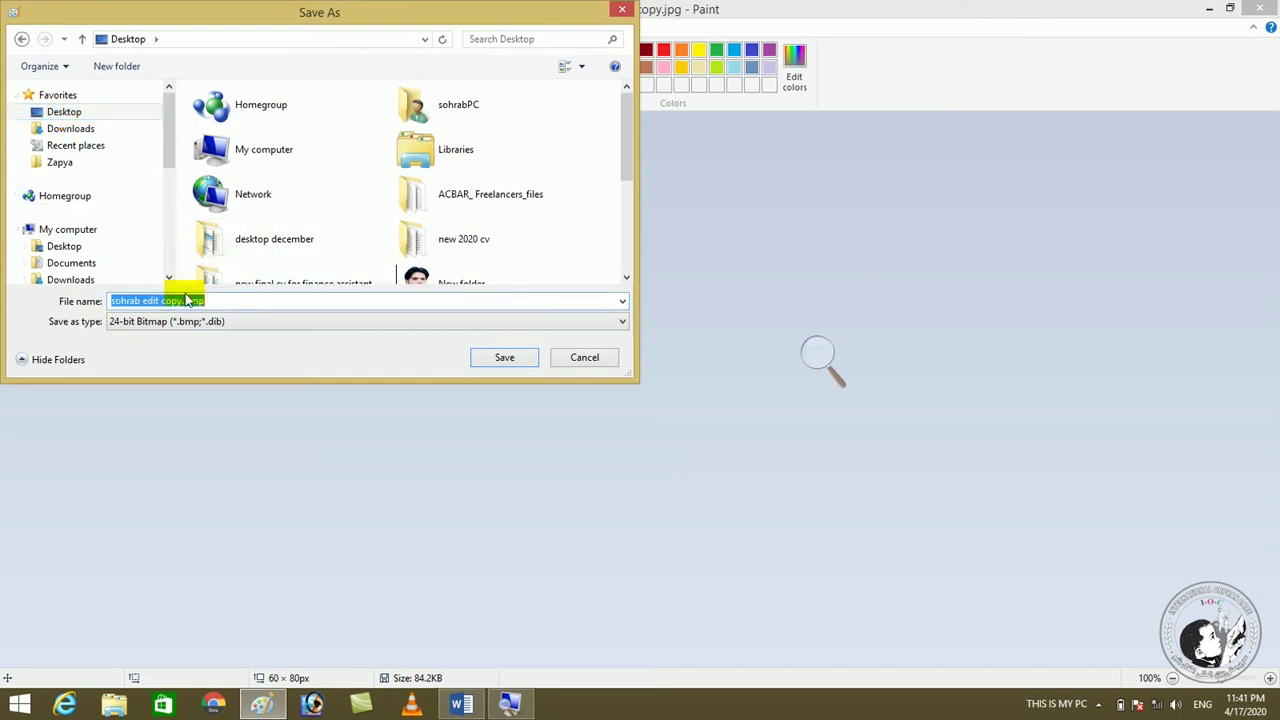
# Name the picture file ahmad.ico, highlight its .ico extension, and save it
pyautogui.write('b')
pyautogui.press('BackSpace')
pyautogui.write('ahmad')
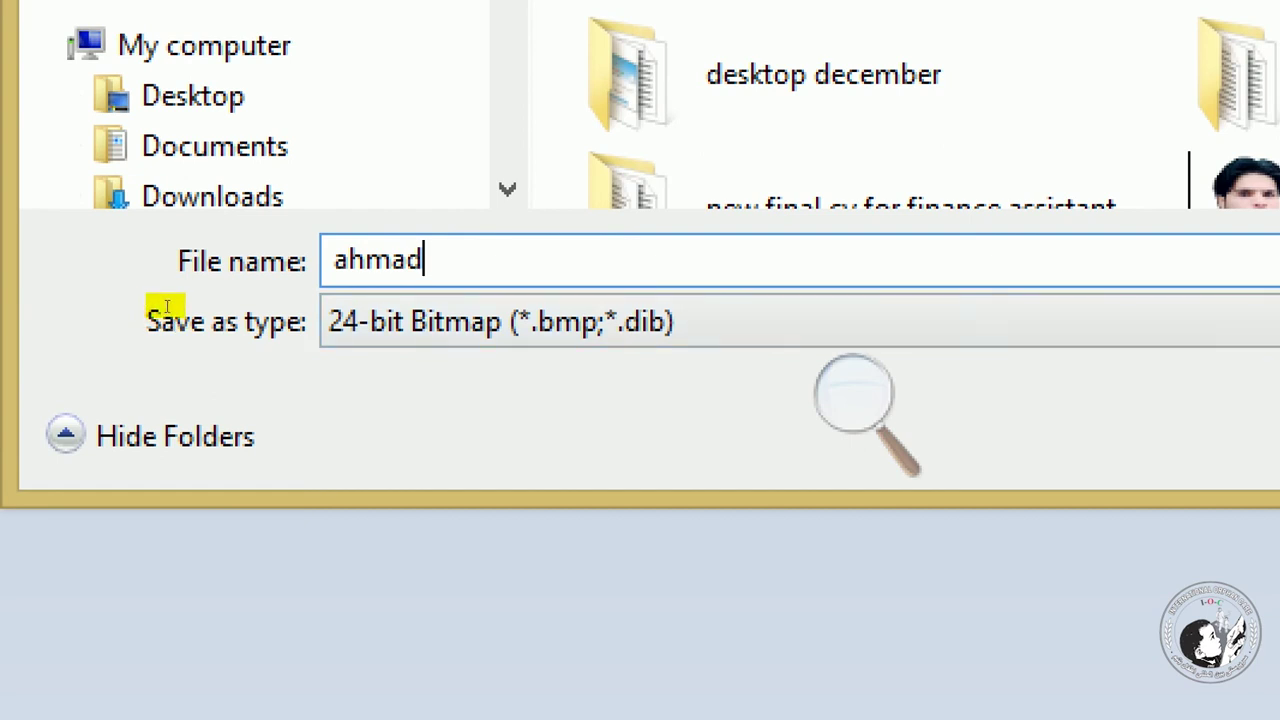
pyautogui.write('.ico')
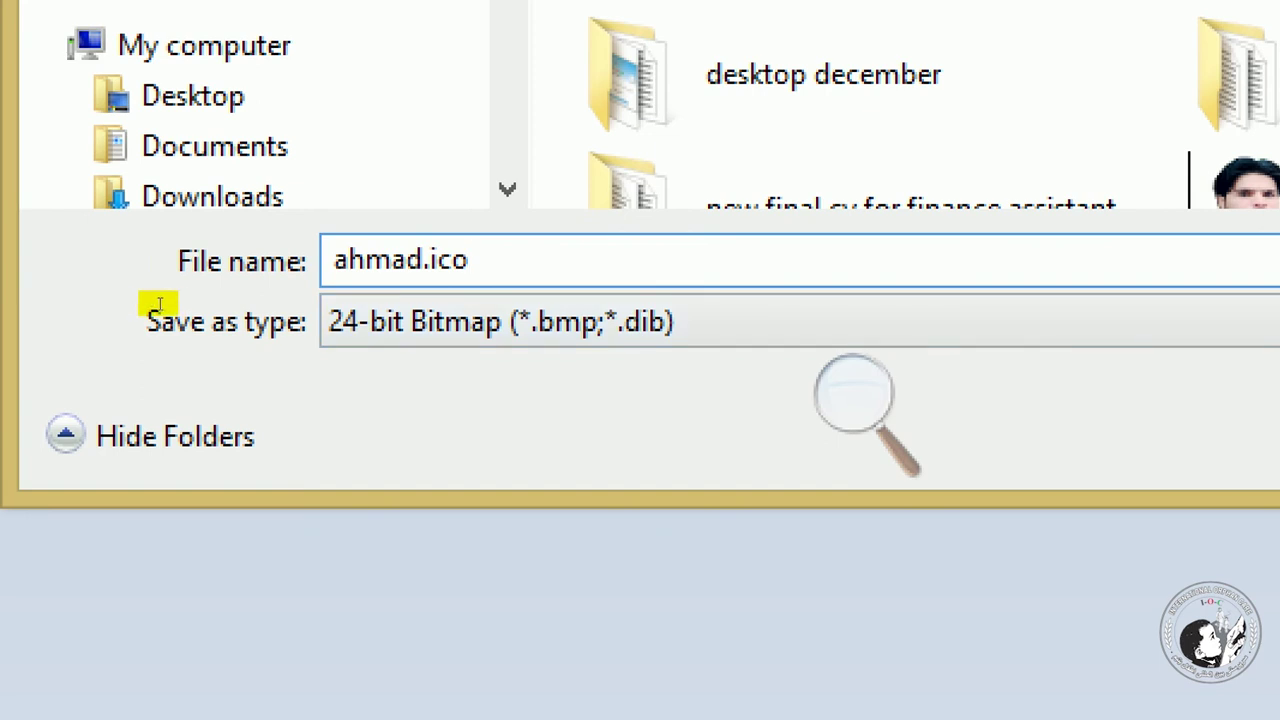
pyautogui.hotkey('shift', 'Left')
pyautogui.hotkey('shift', 'Left')
pyautogui.hotkey('shift', 'Left')
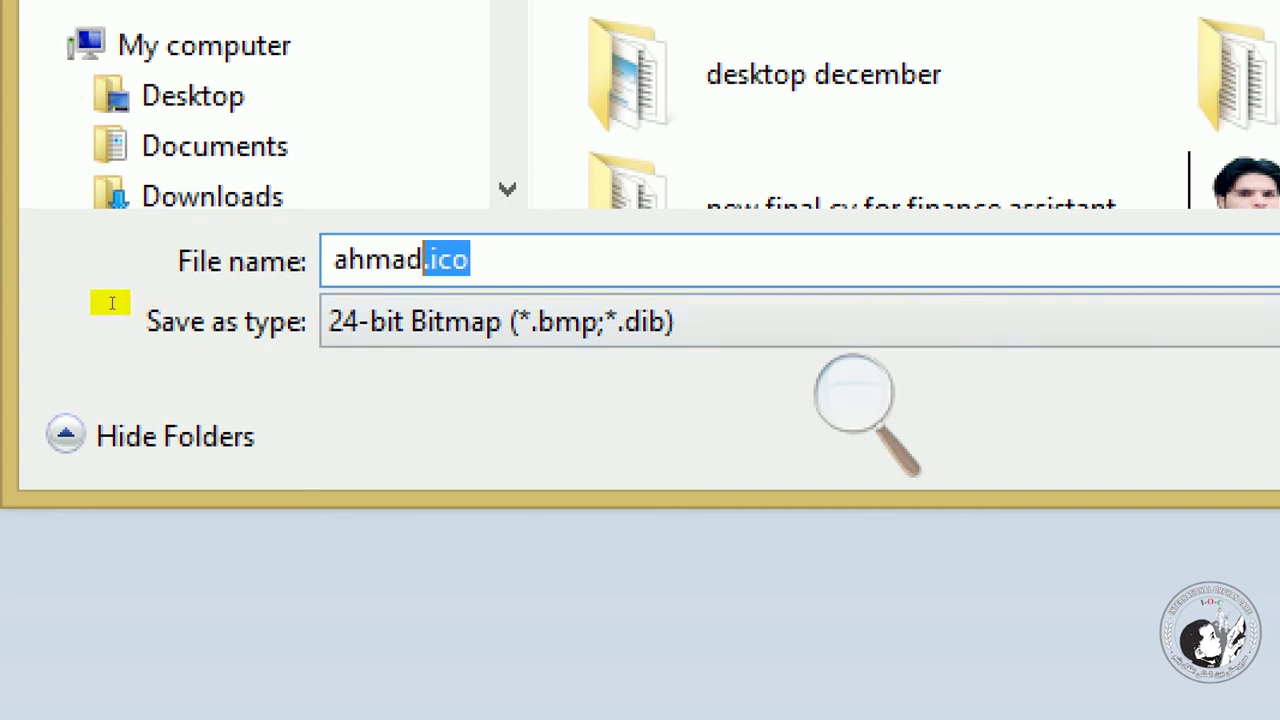
pyautogui.press('End')
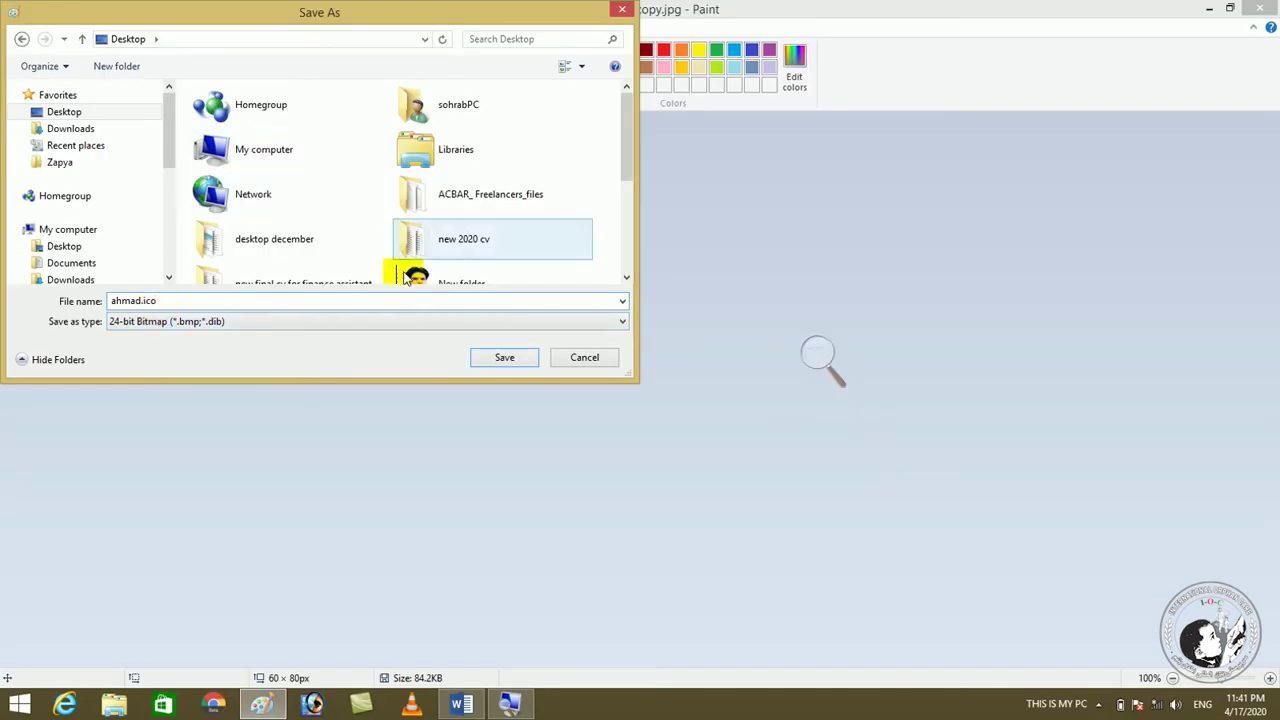
pyautogui.click(497, 358)
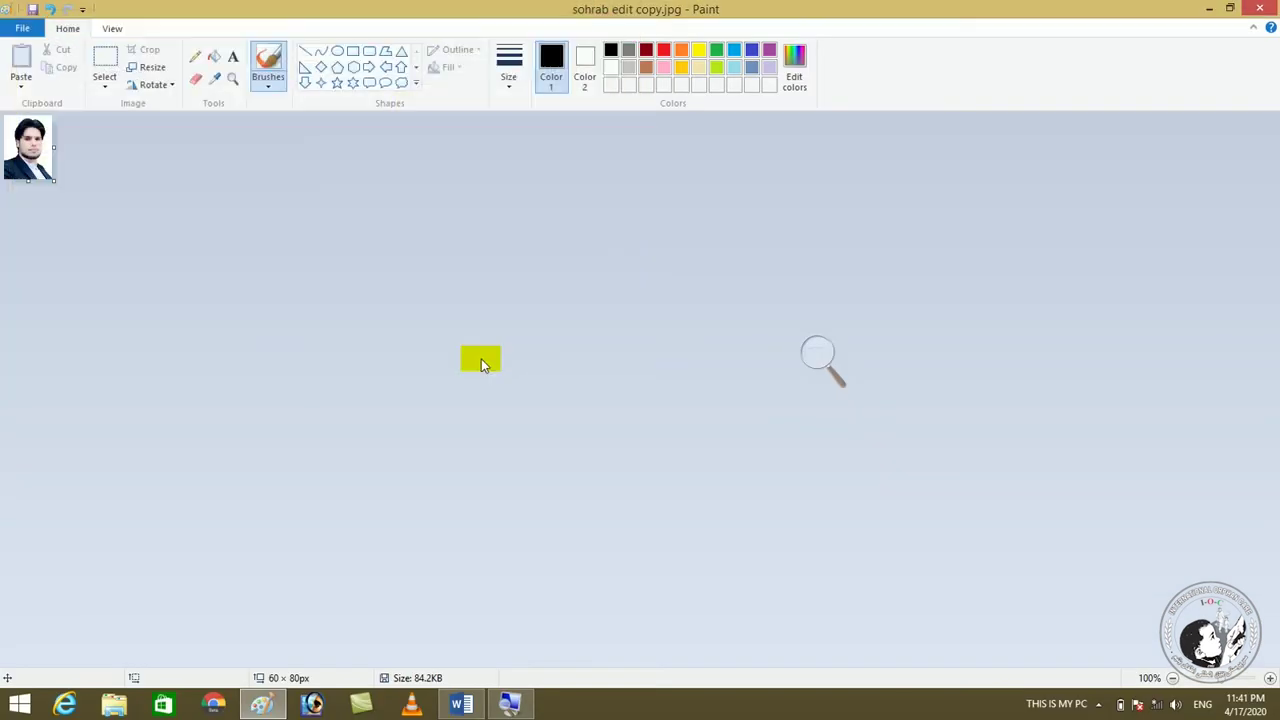
# Close Paint and move ahmad.ico to the free desktop spot between Zapya and akbar.bat
pyautogui.click(1259, 8)
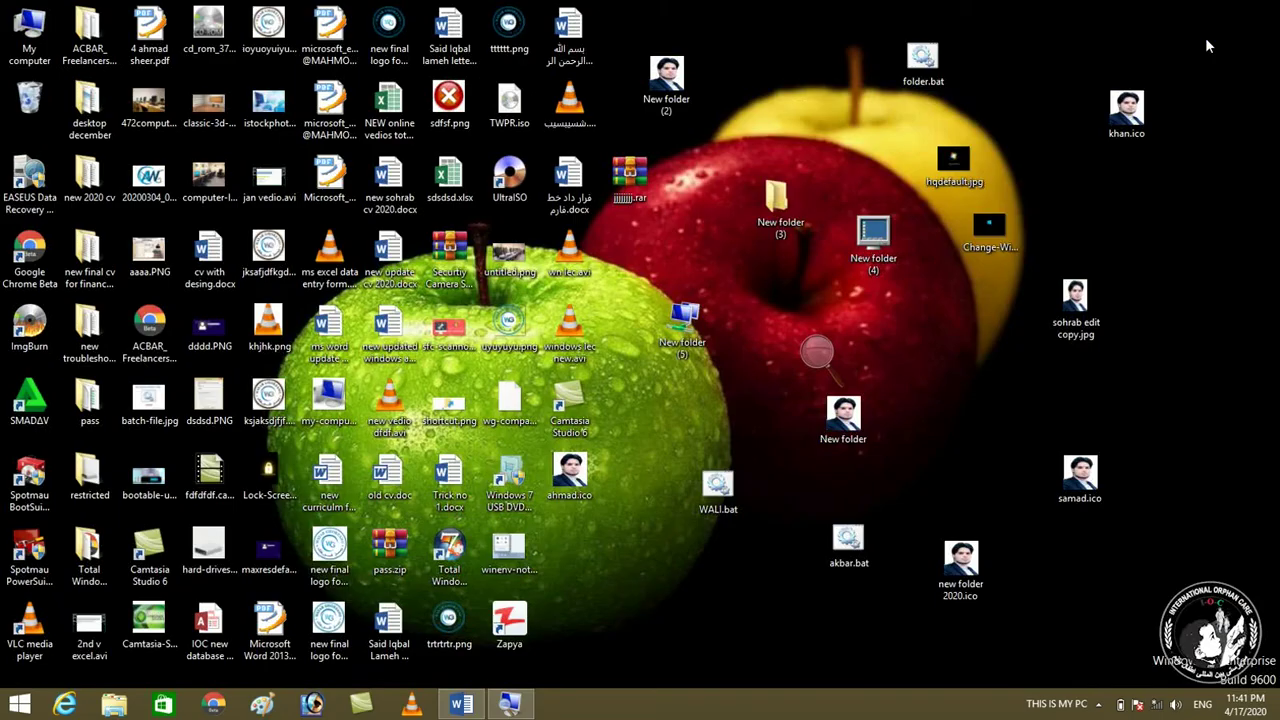
pyautogui.moveTo(570, 475); pyautogui.dragTo(645, 598)
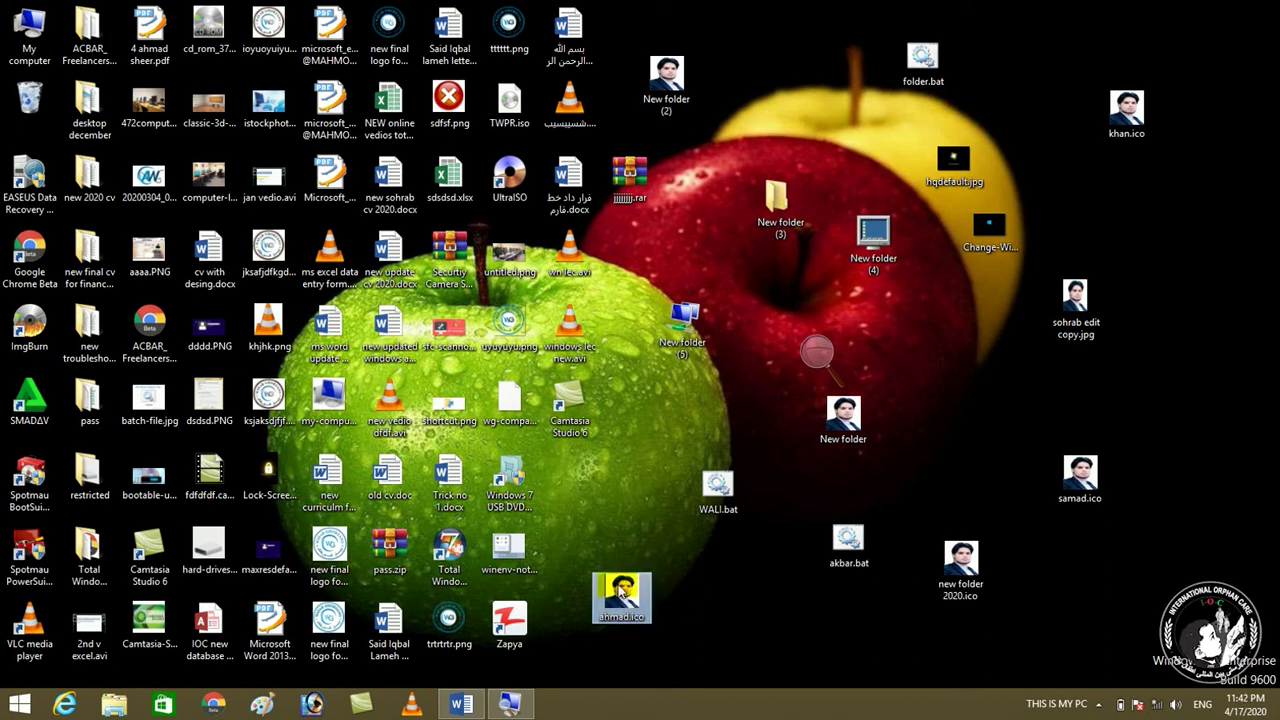
# Open the customization properties of the desktop folder New folder (3) and start browsing for a different icon file
pyautogui.moveTo(625, 590)
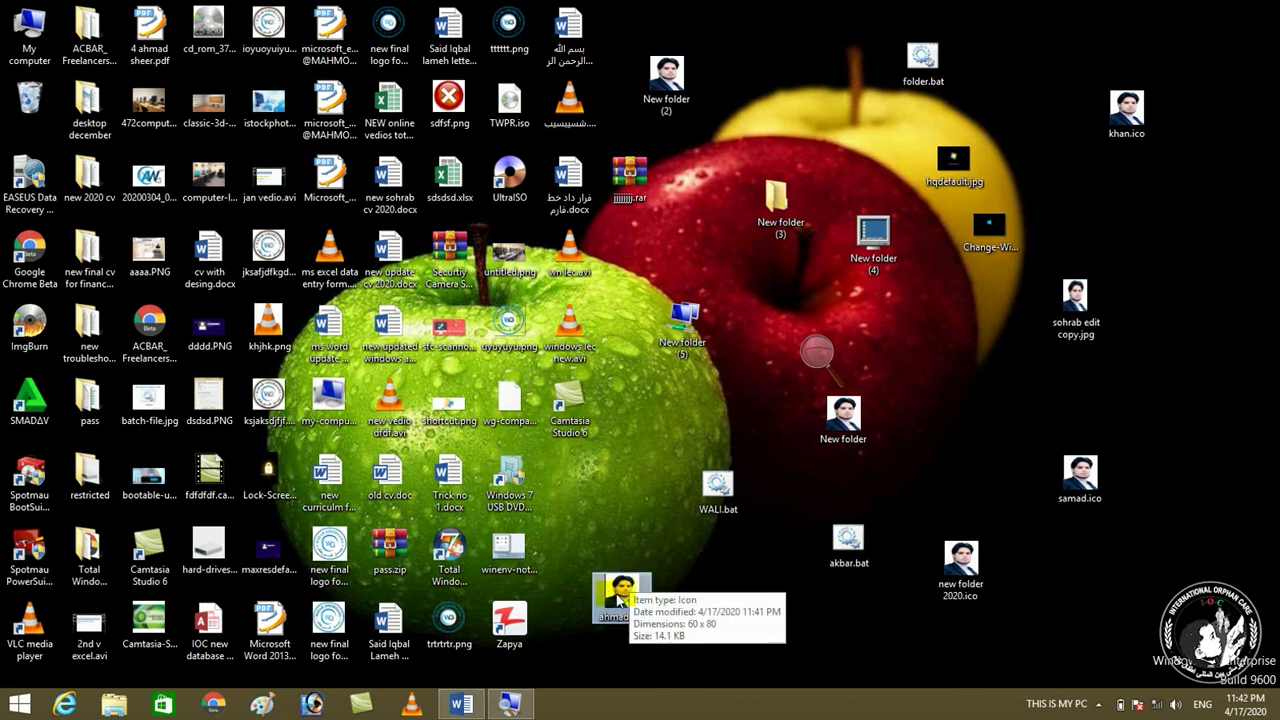
pyautogui.rightClick(775, 215)
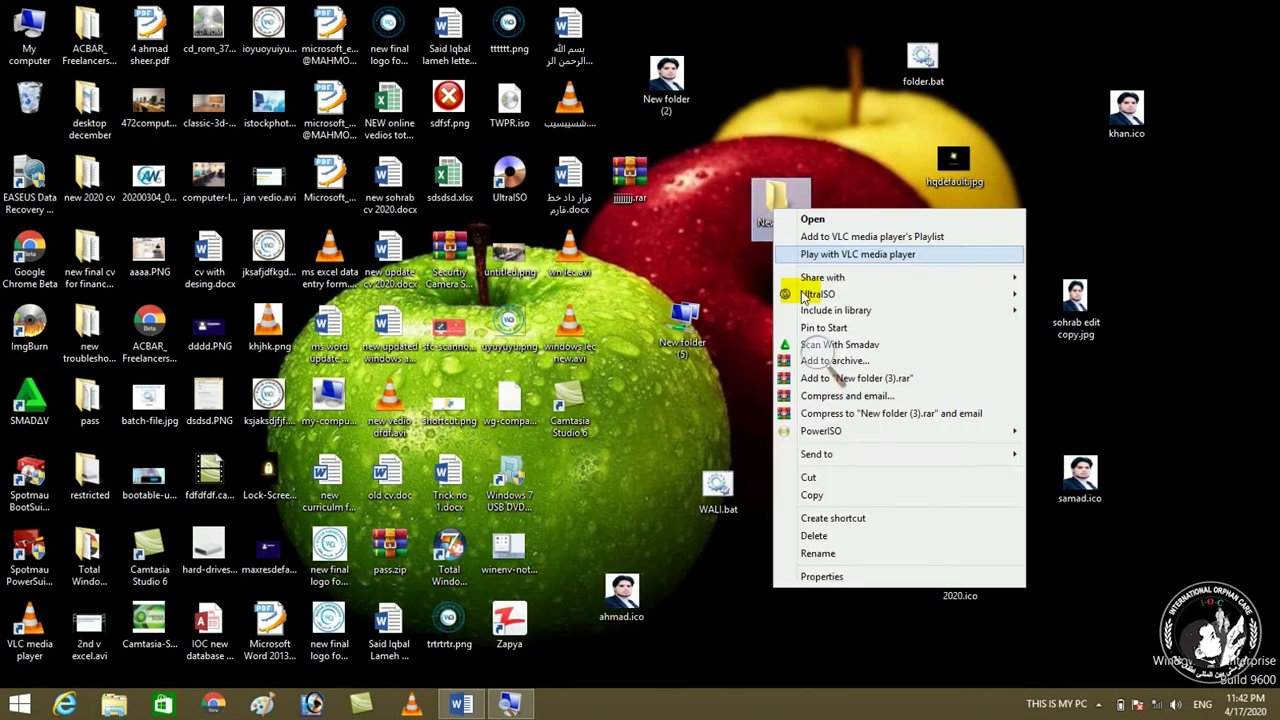
pyautogui.click(818, 579)
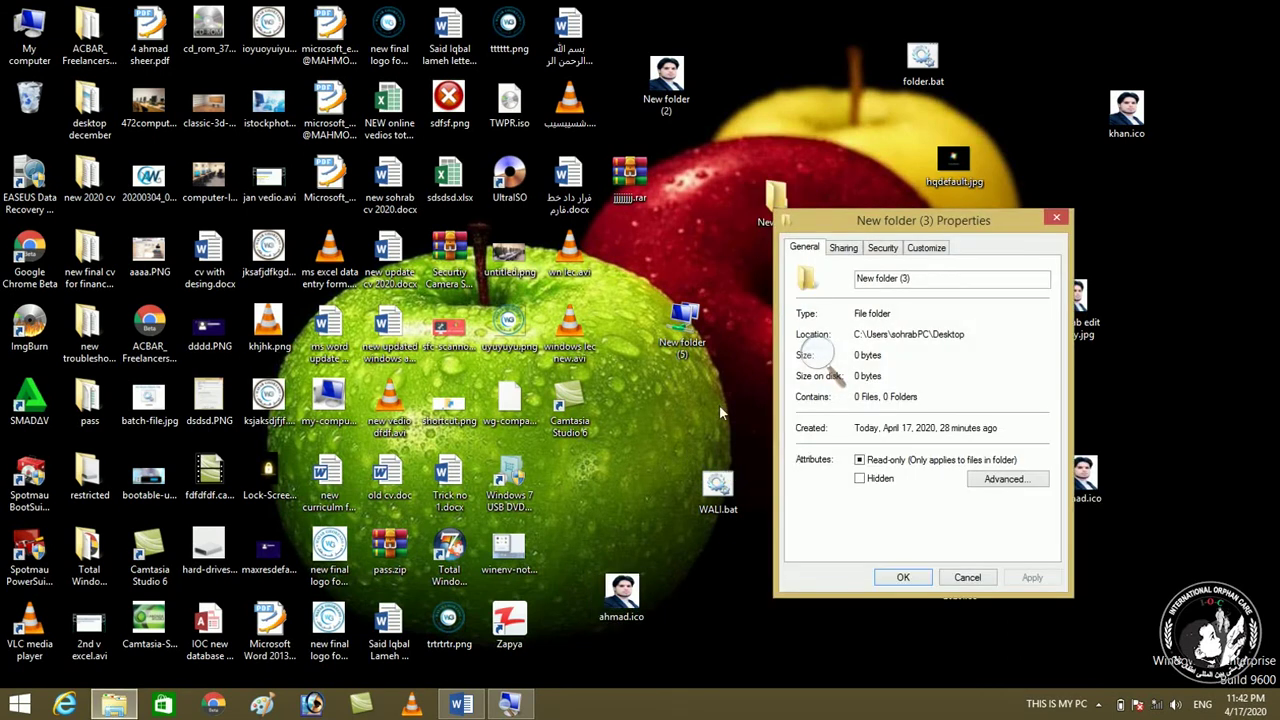
pyautogui.click(930, 248)
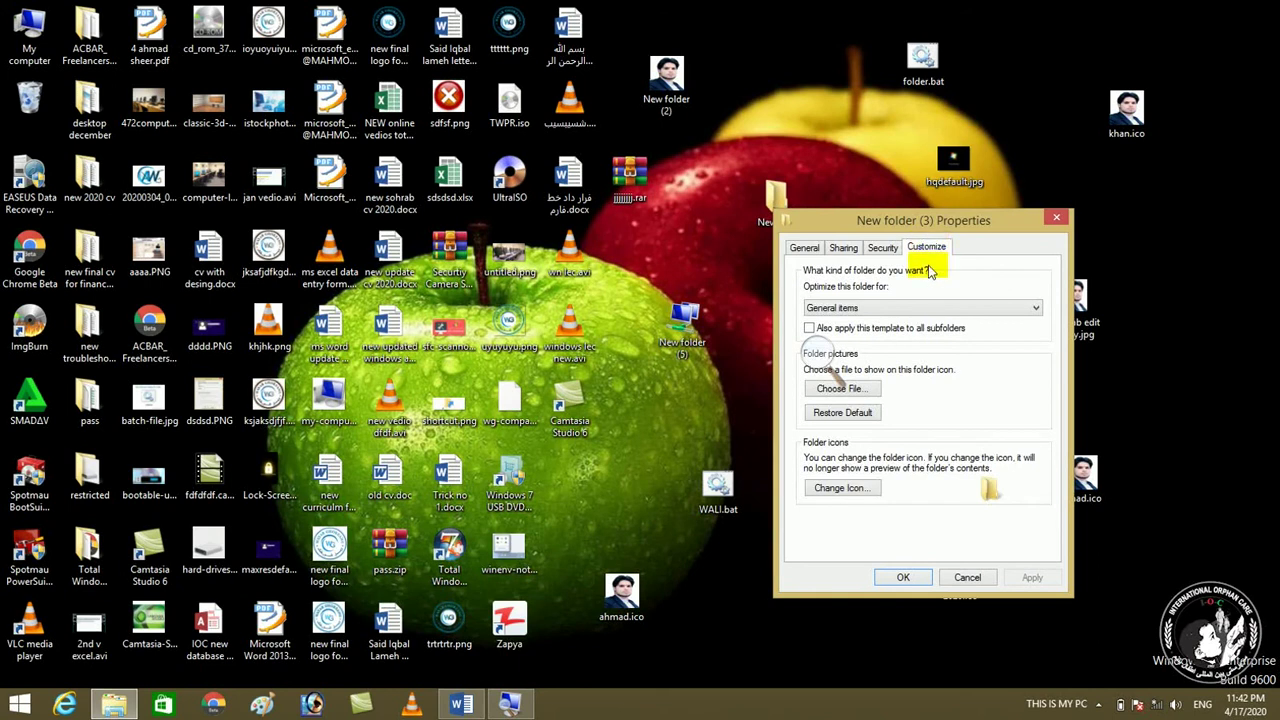
pyautogui.click(840, 488)
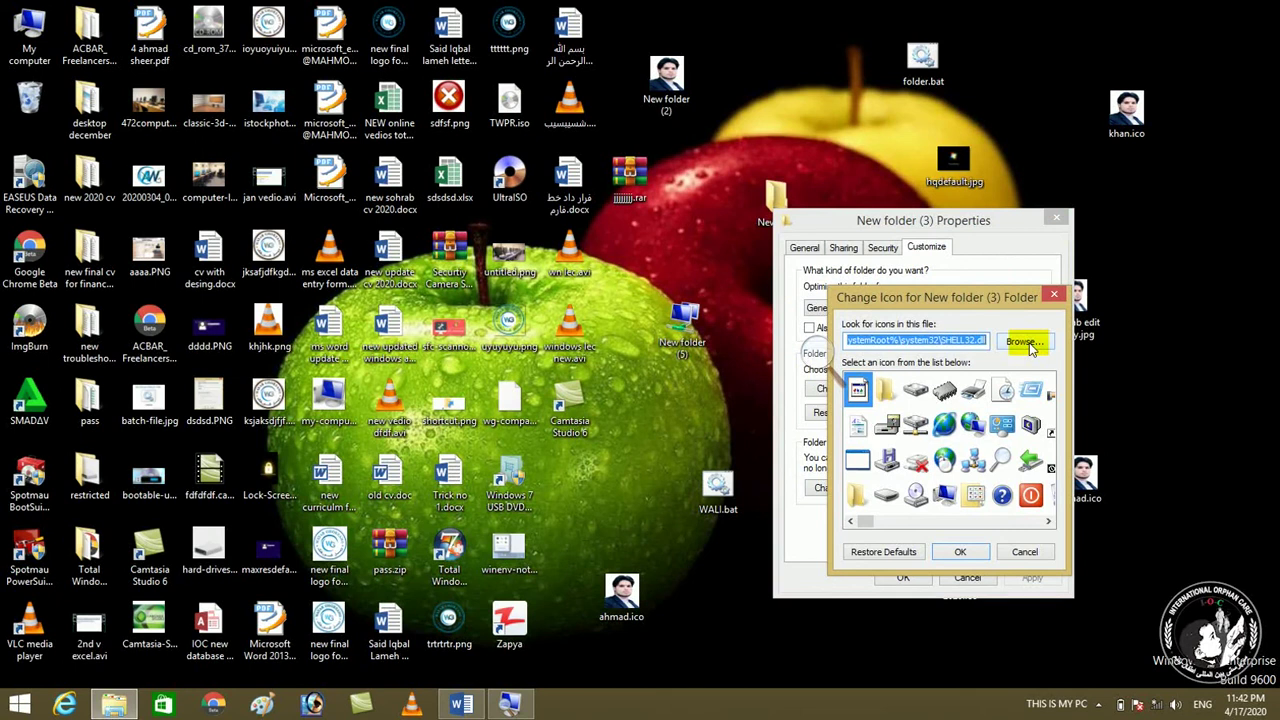
pyautogui.click(1027, 344)
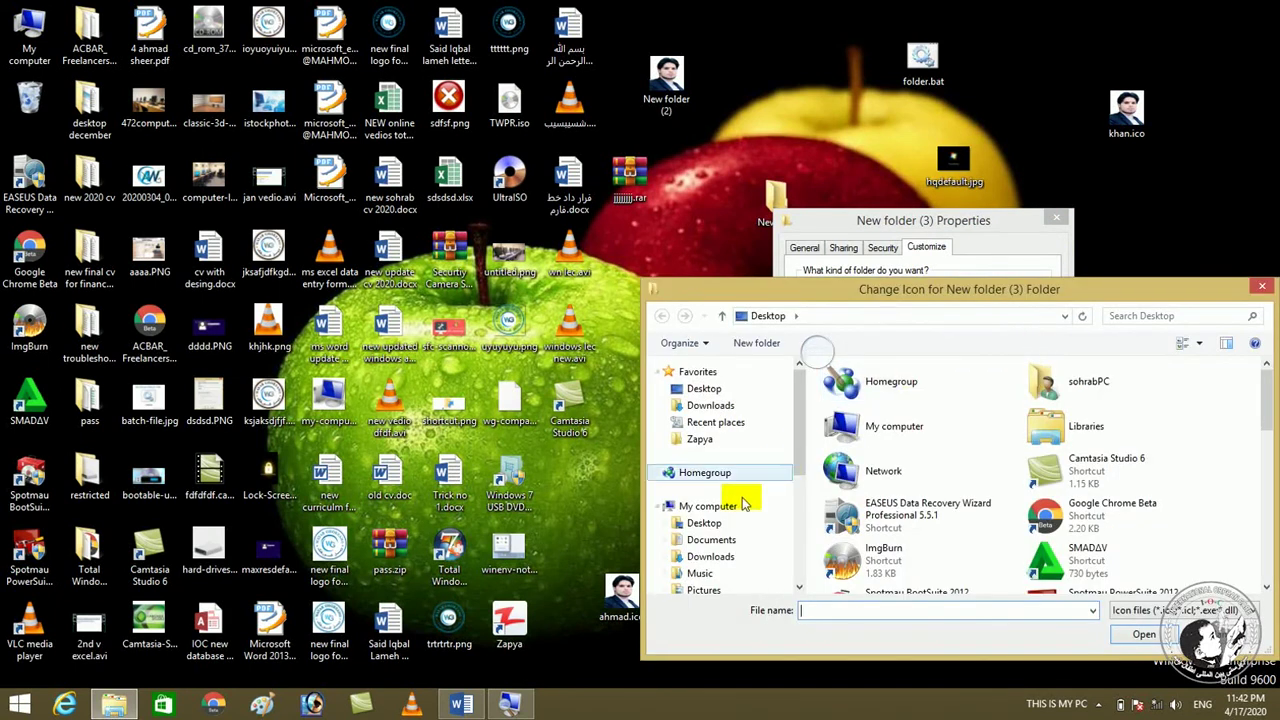
# Choose ahmad.ico from the Desktop as the icon of New folder (3) and apply the change
pyautogui.moveTo(1262, 397); pyautogui.dragTo(1261, 523)
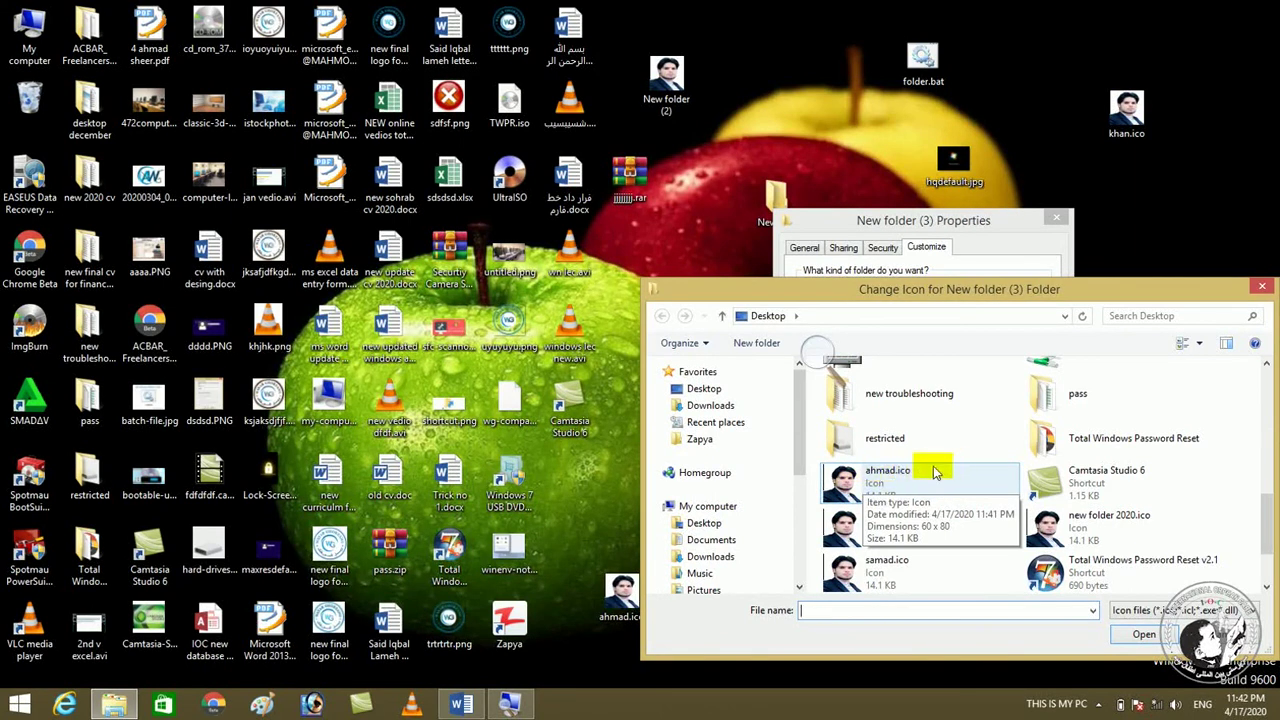
pyautogui.click(892, 489)
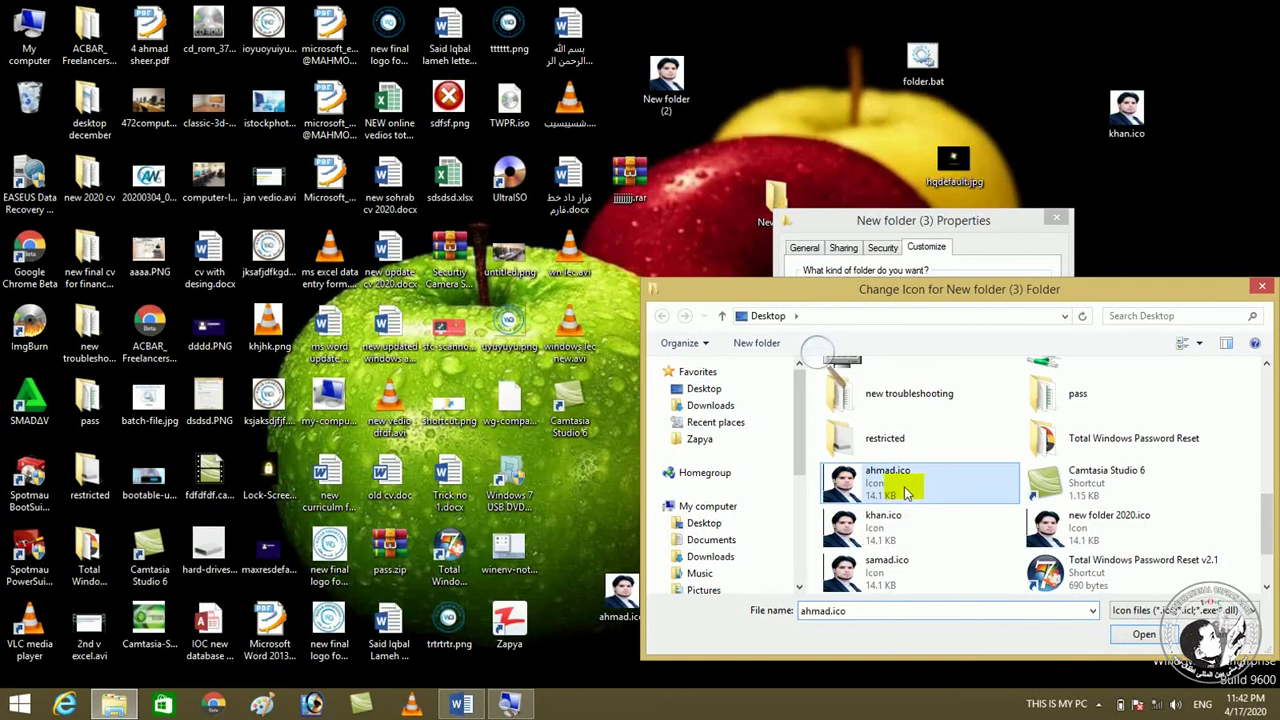
pyautogui.click(1145, 636)
pyautogui.click(958, 553)
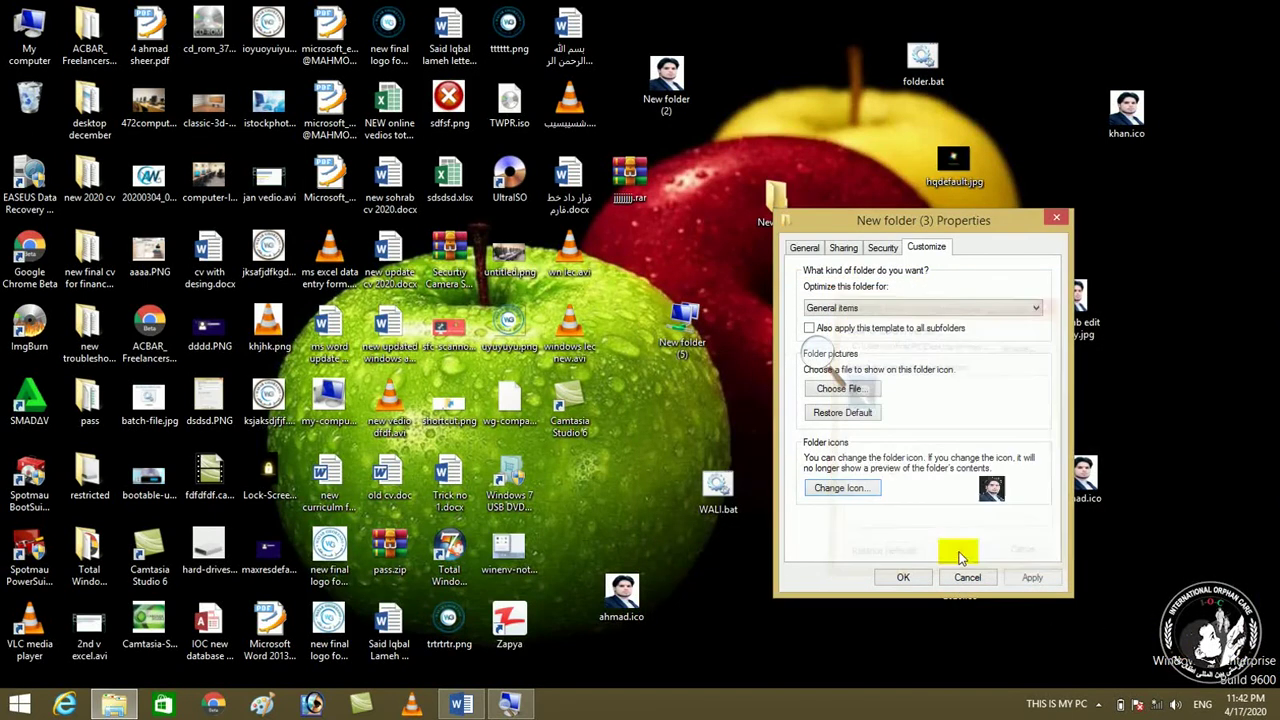
pyautogui.click(903, 577)
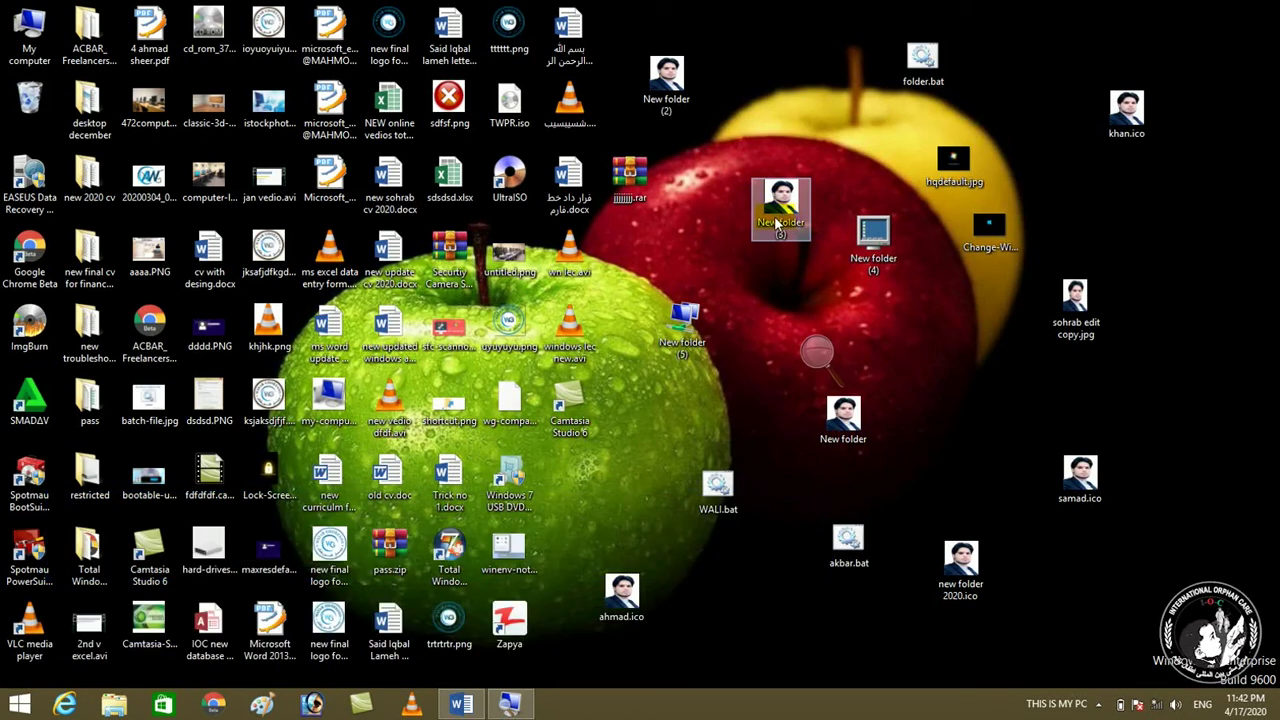
pyautogui.click(1097, 705)
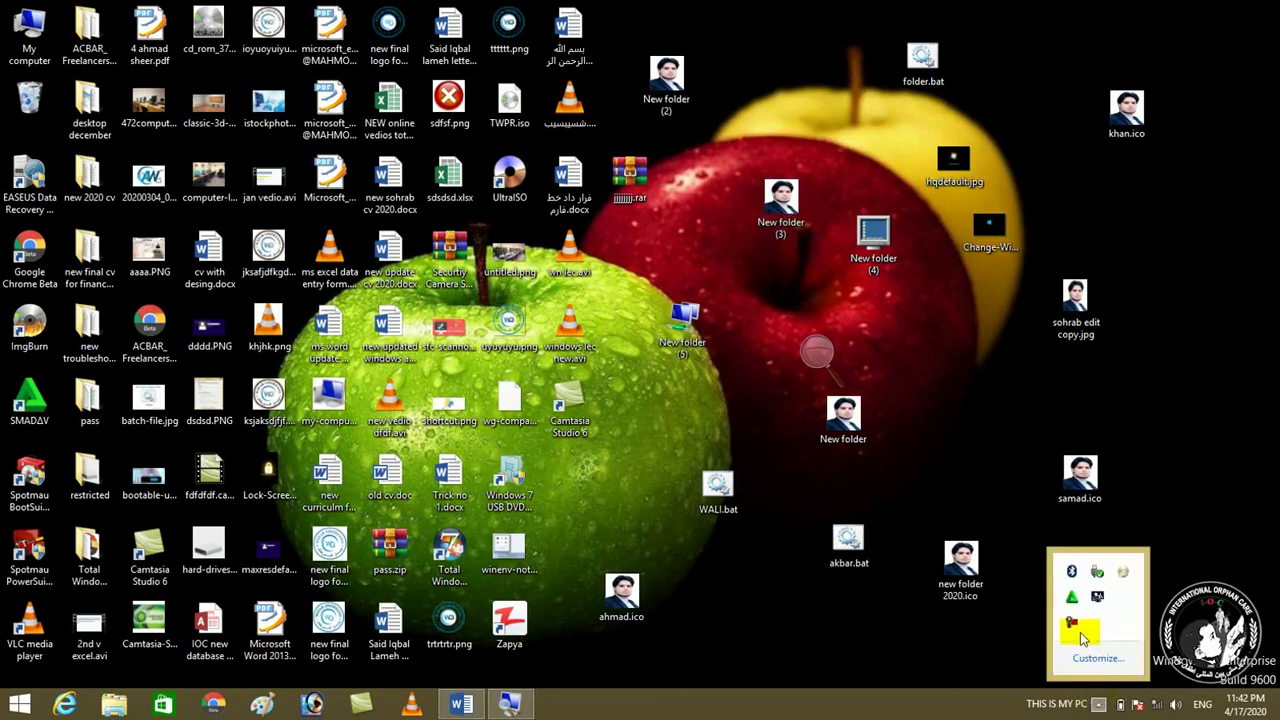